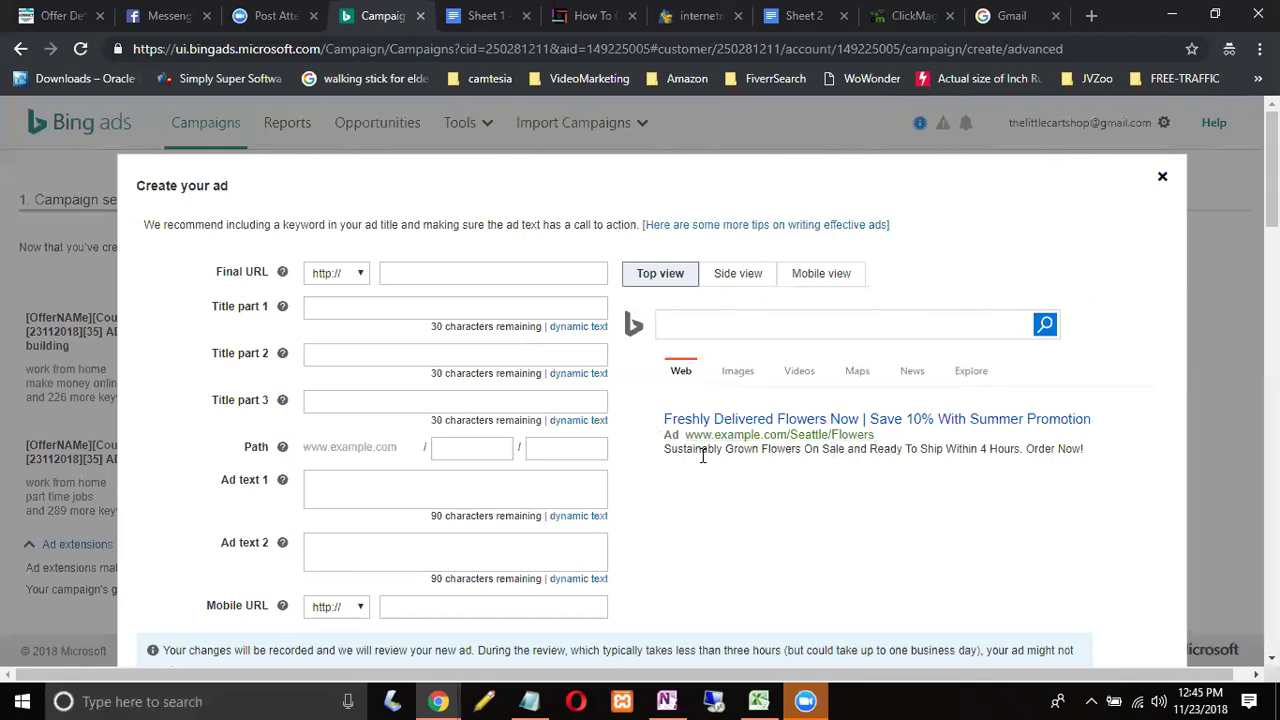
Step: Examine the sample ad preview's headline, description, delivery-time claim and call to action
drag(667, 450, 800, 454)
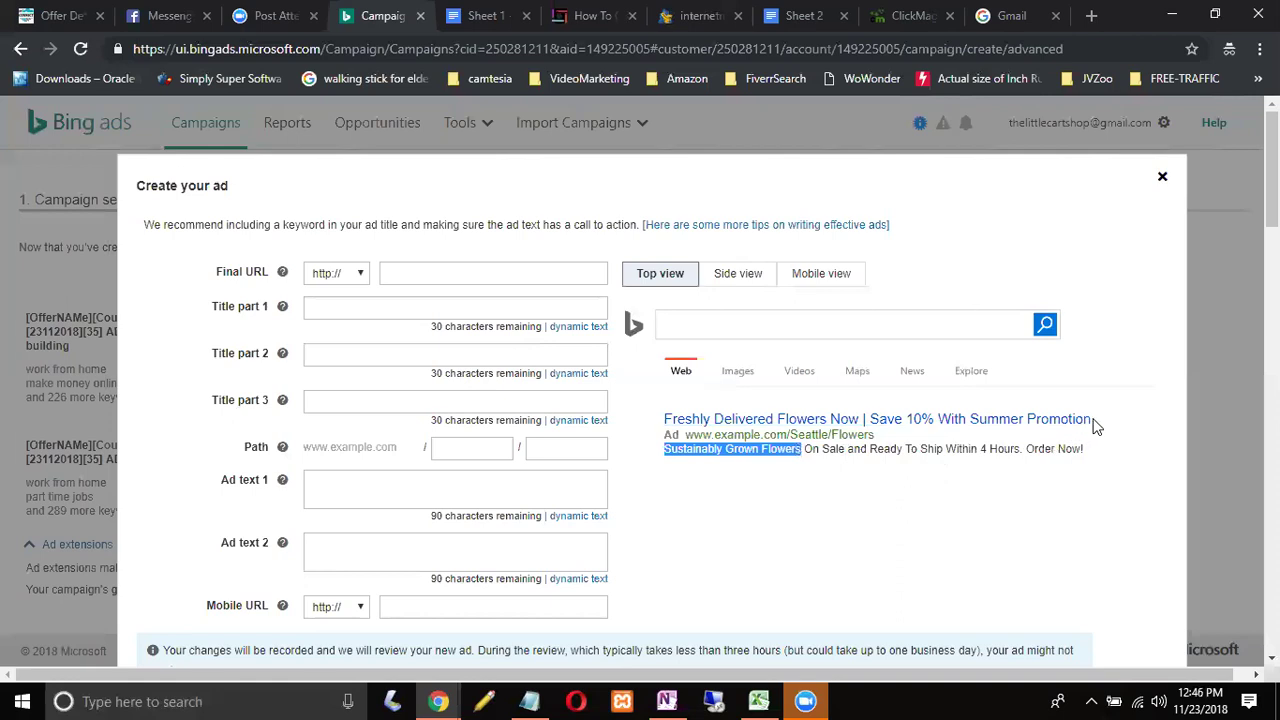
drag(1100, 418, 980, 425)
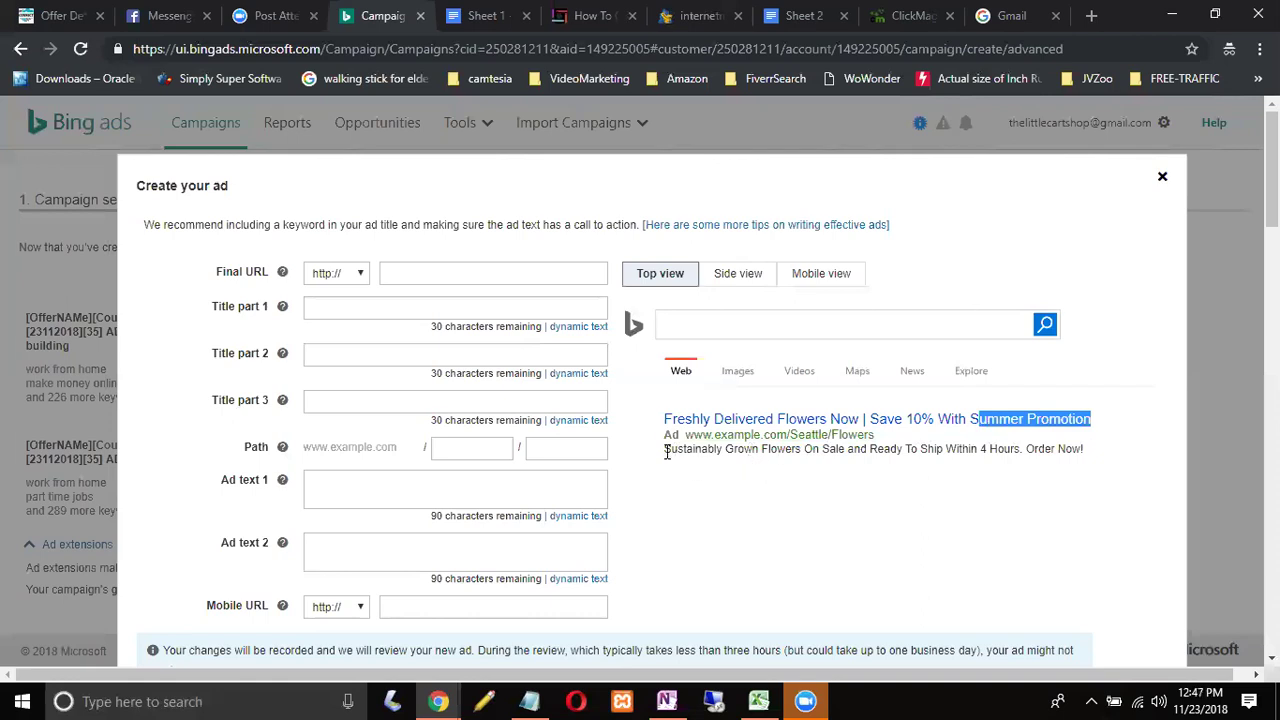
drag(665, 449, 797, 450)
drag(944, 449, 1021, 449)
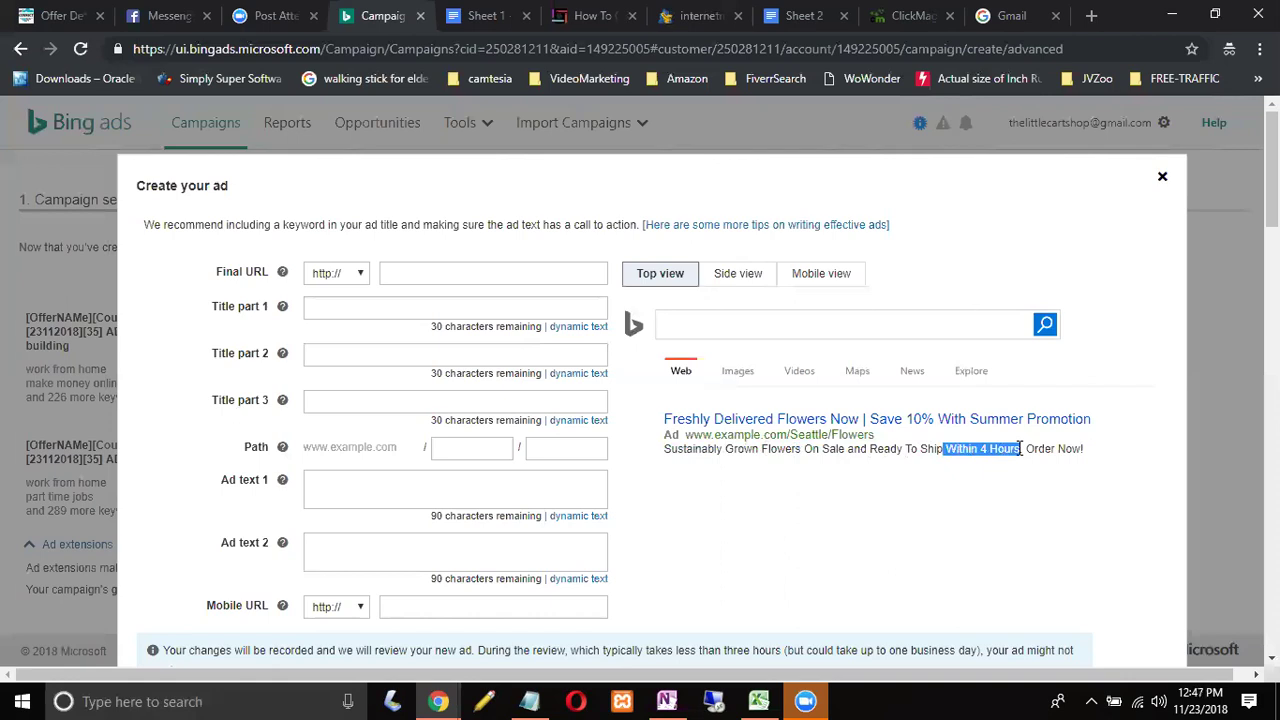
drag(1023, 448, 1090, 453)
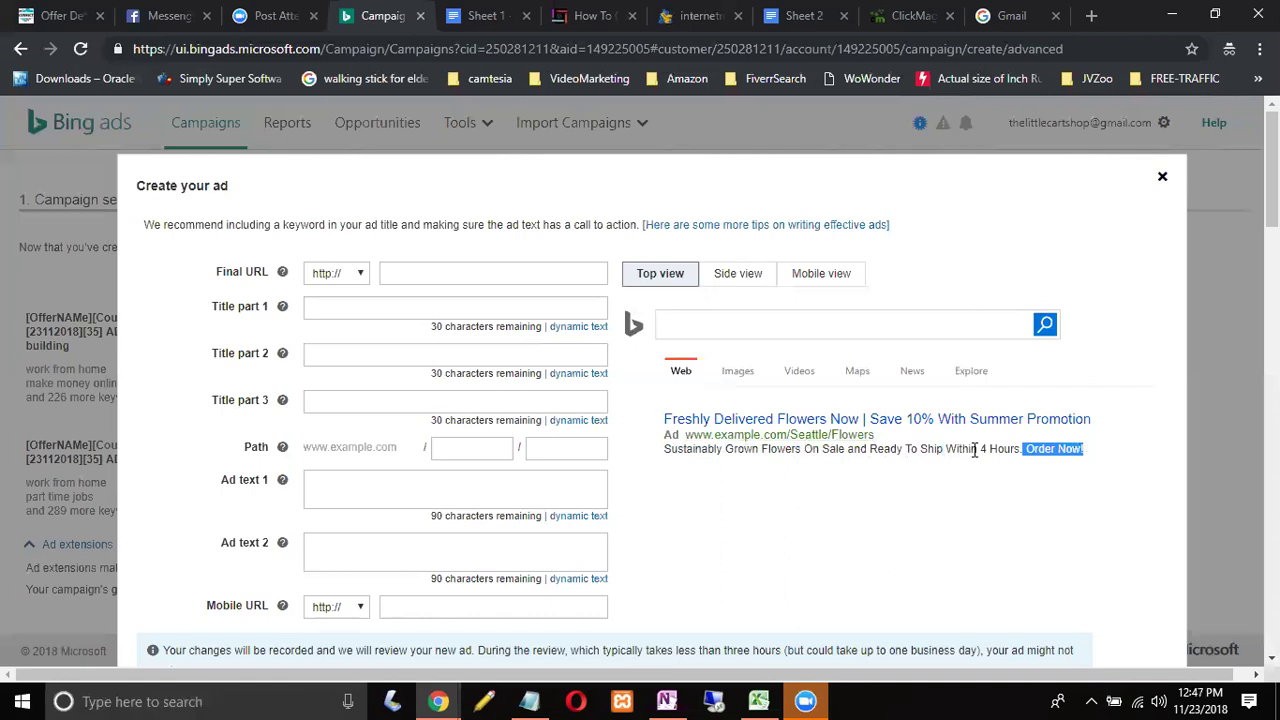
drag(1070, 448, 1004, 446)
drag(1078, 449, 783, 455)
click(457, 273)
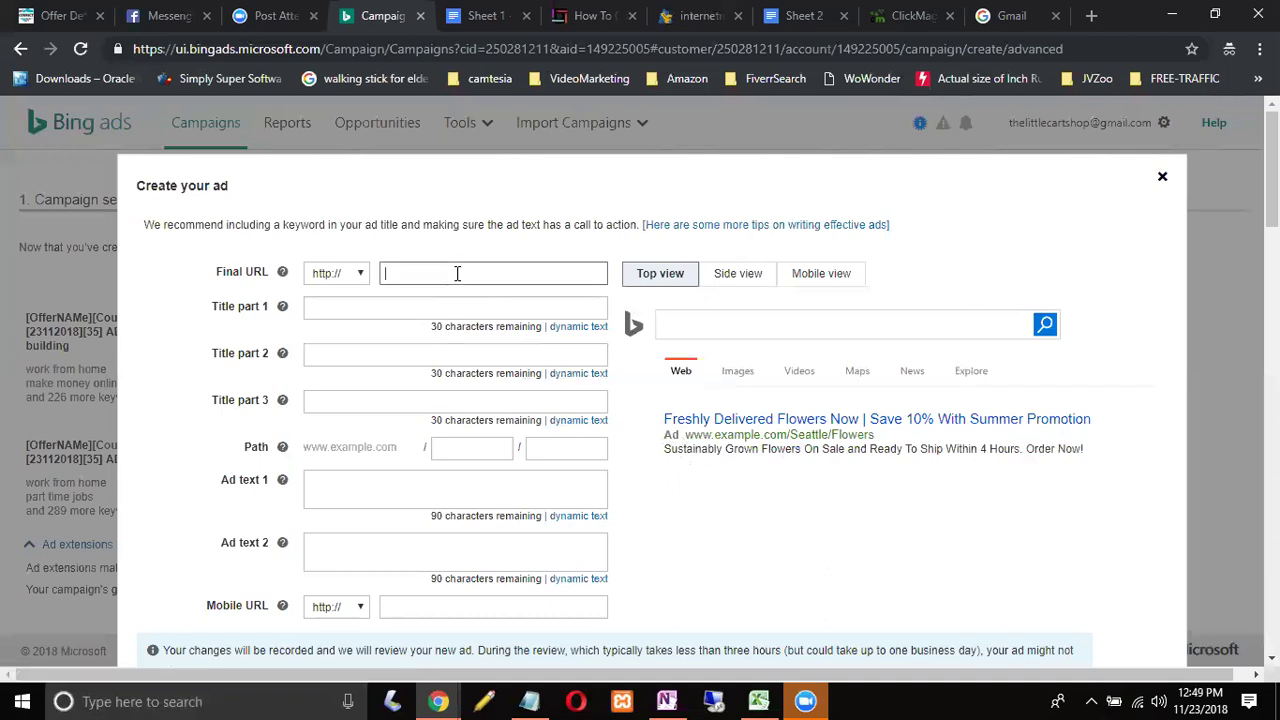
text(www.fi)
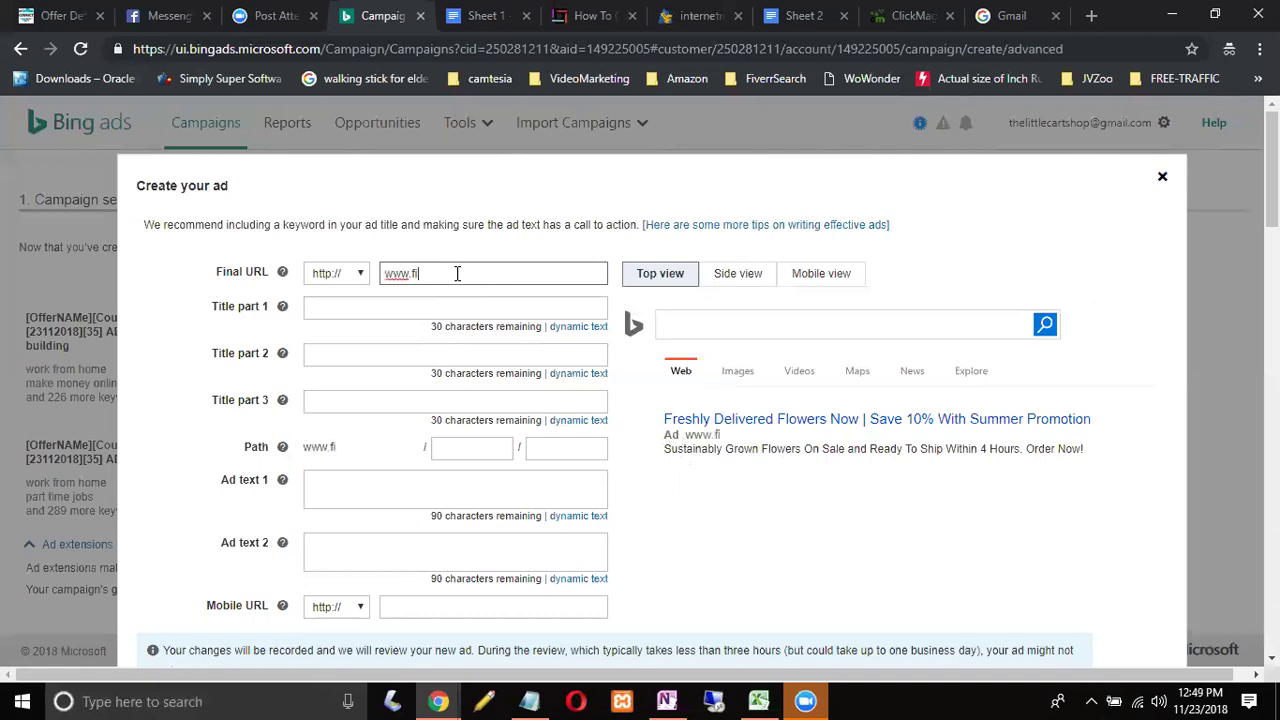
text(nal url.com)
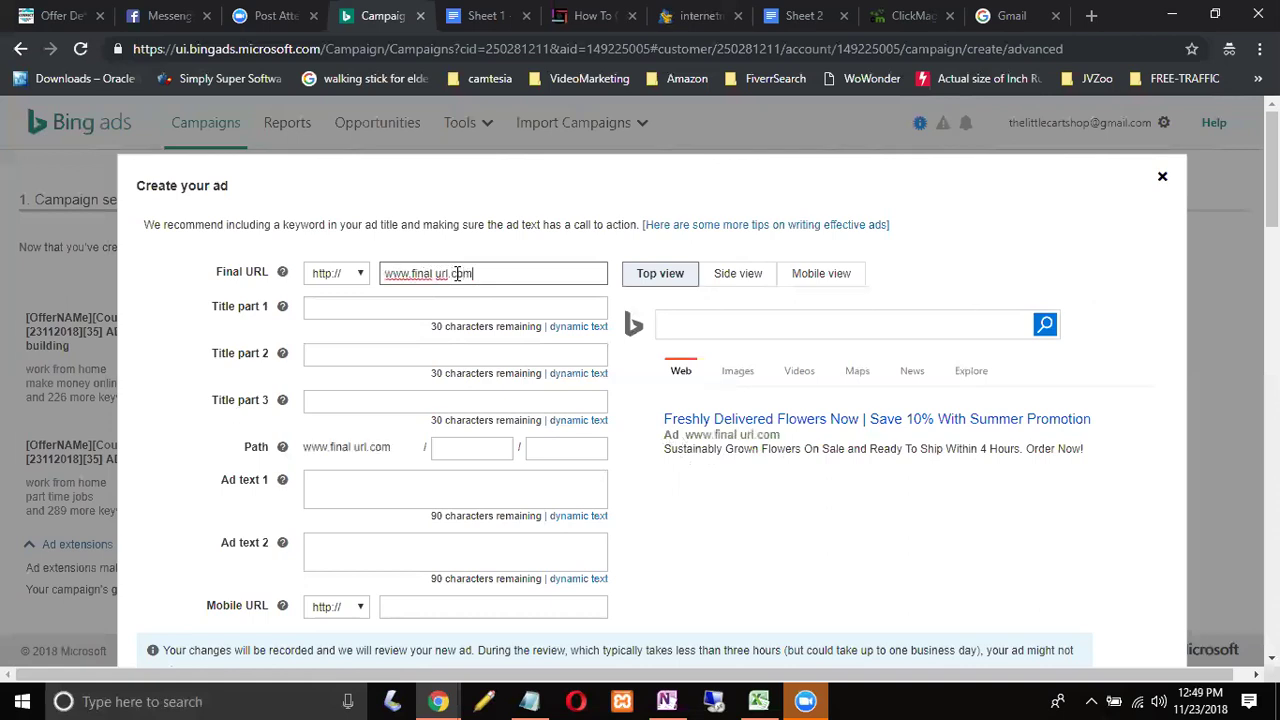
click(432, 273)
key(BackSpace)
key(BackSpace)
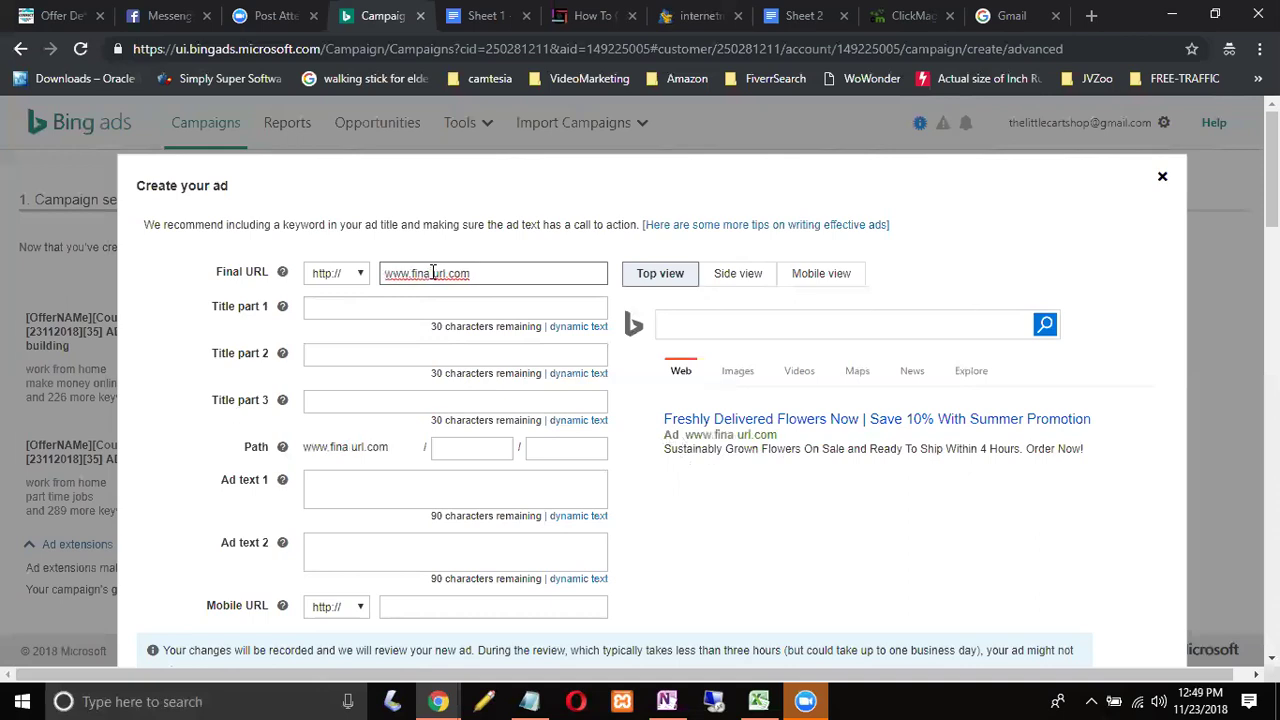
text(l)
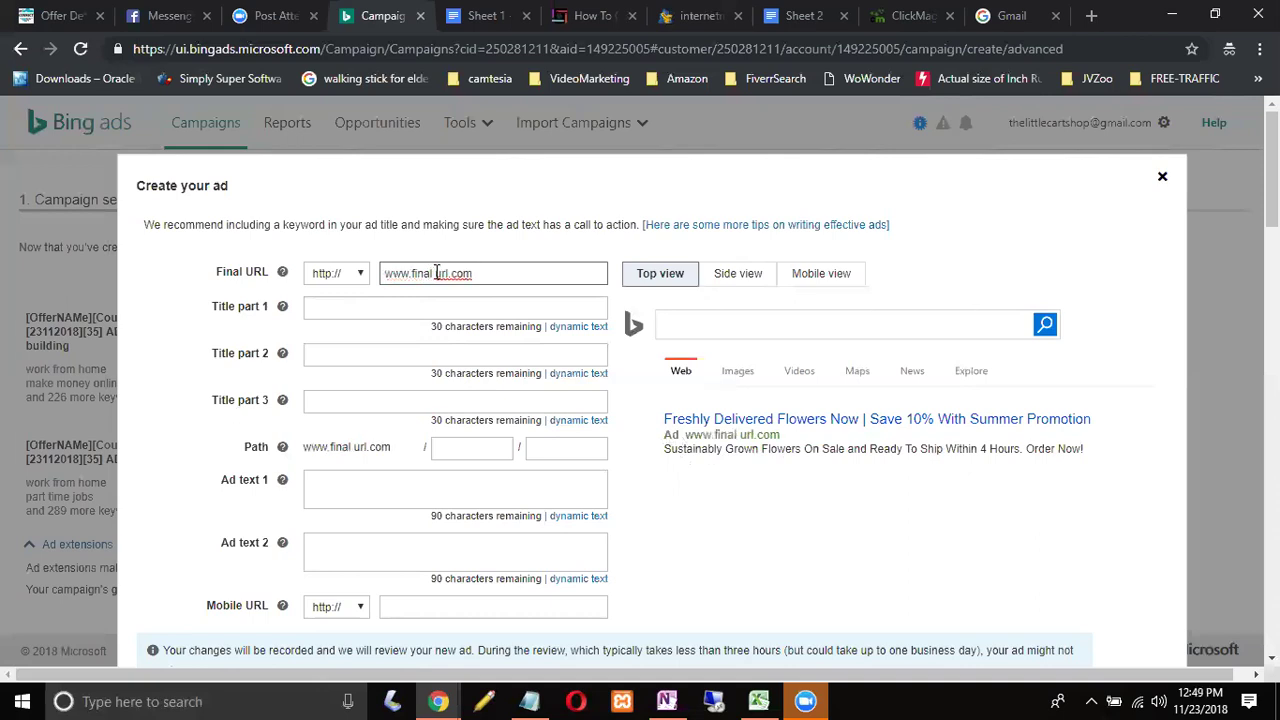
key(Delete)
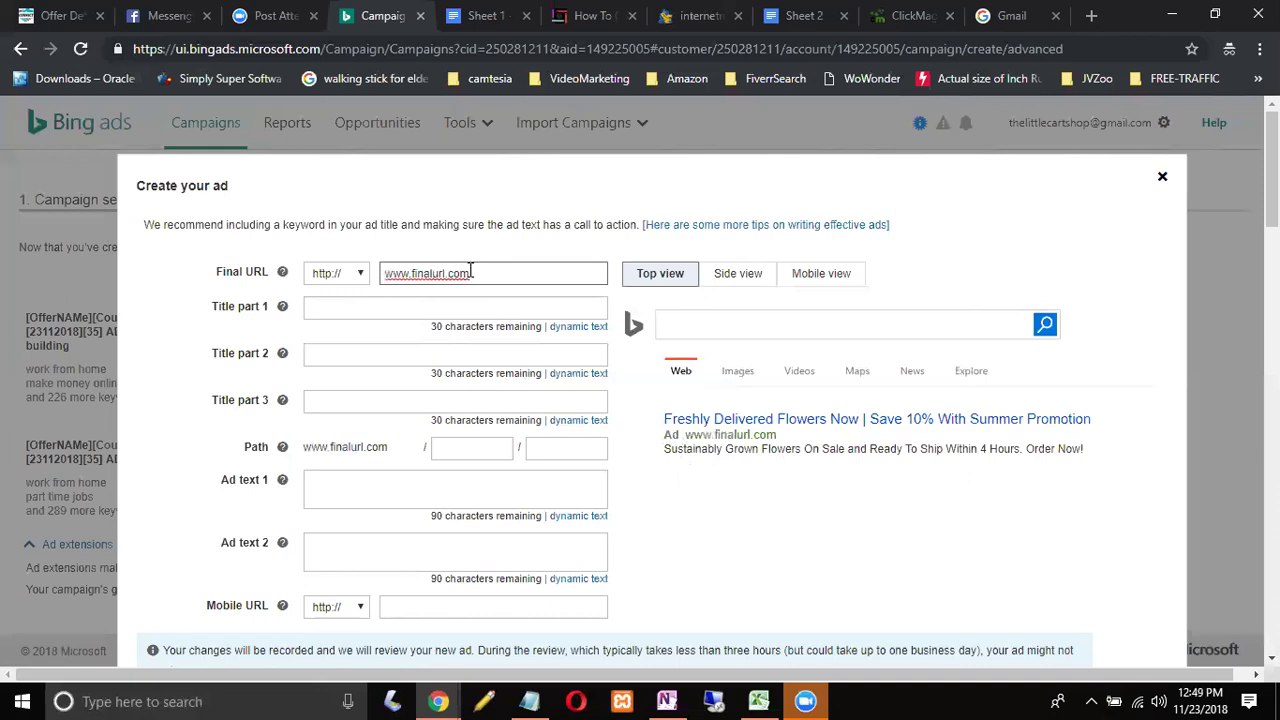
Step: Compare the title part and path fields with the headline and text of the sample ad preview
click(354, 313)
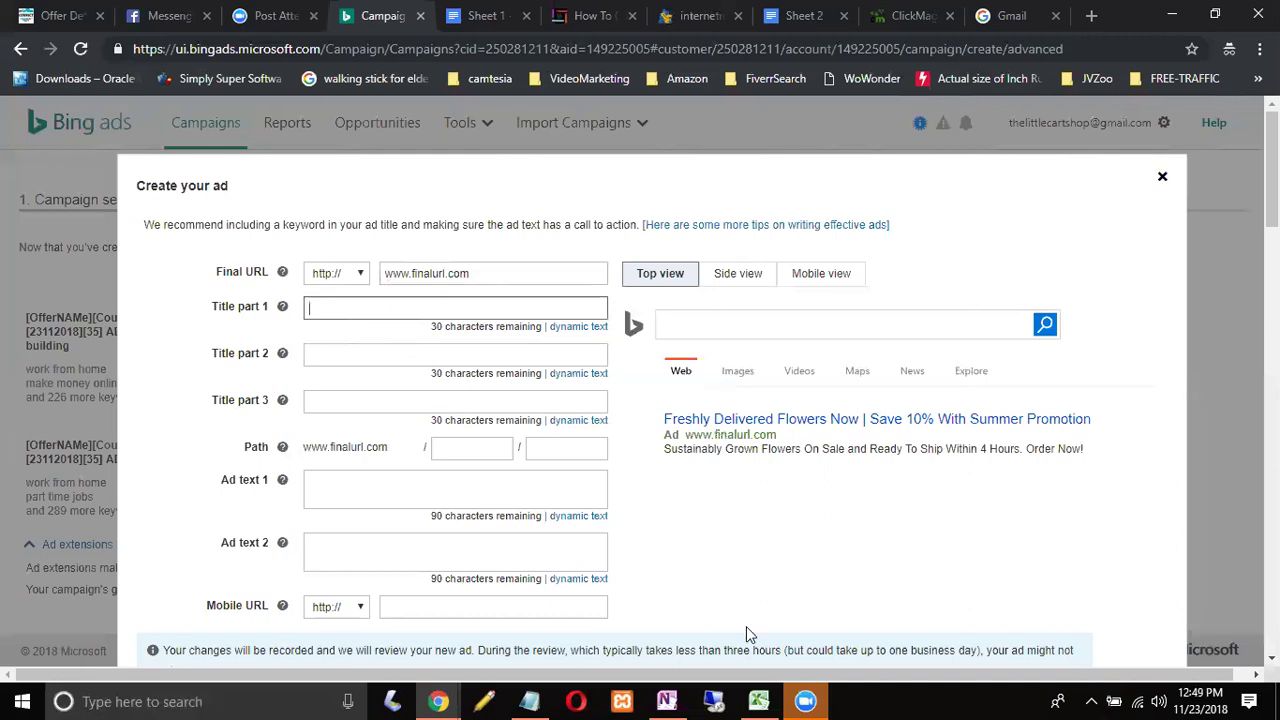
drag(663, 419, 864, 424)
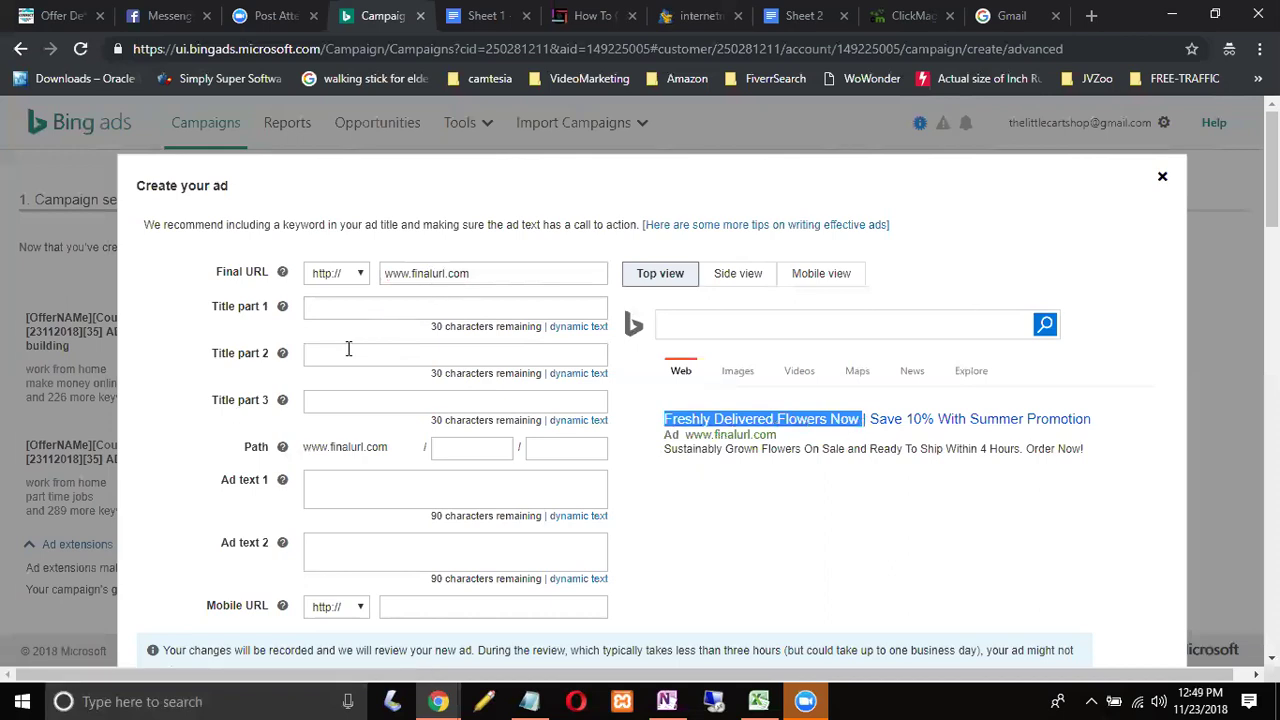
drag(1106, 420, 861, 421)
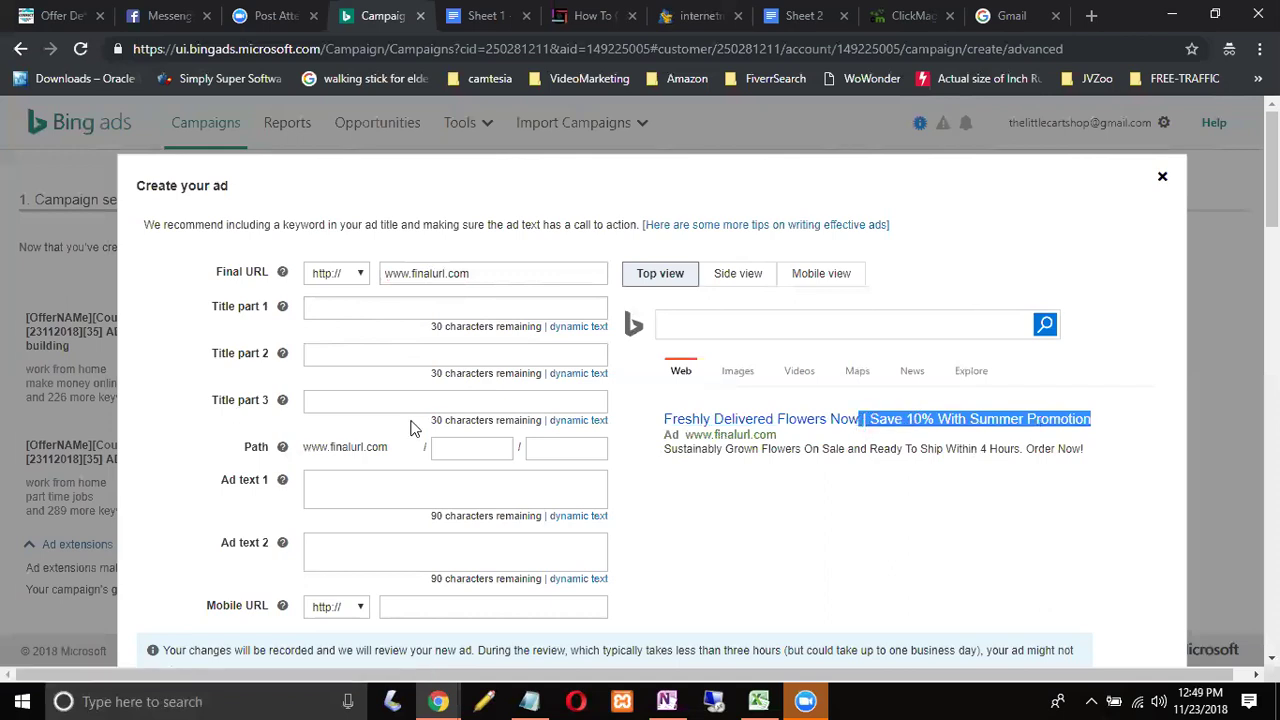
click(213, 406)
drag(213, 406, 268, 398)
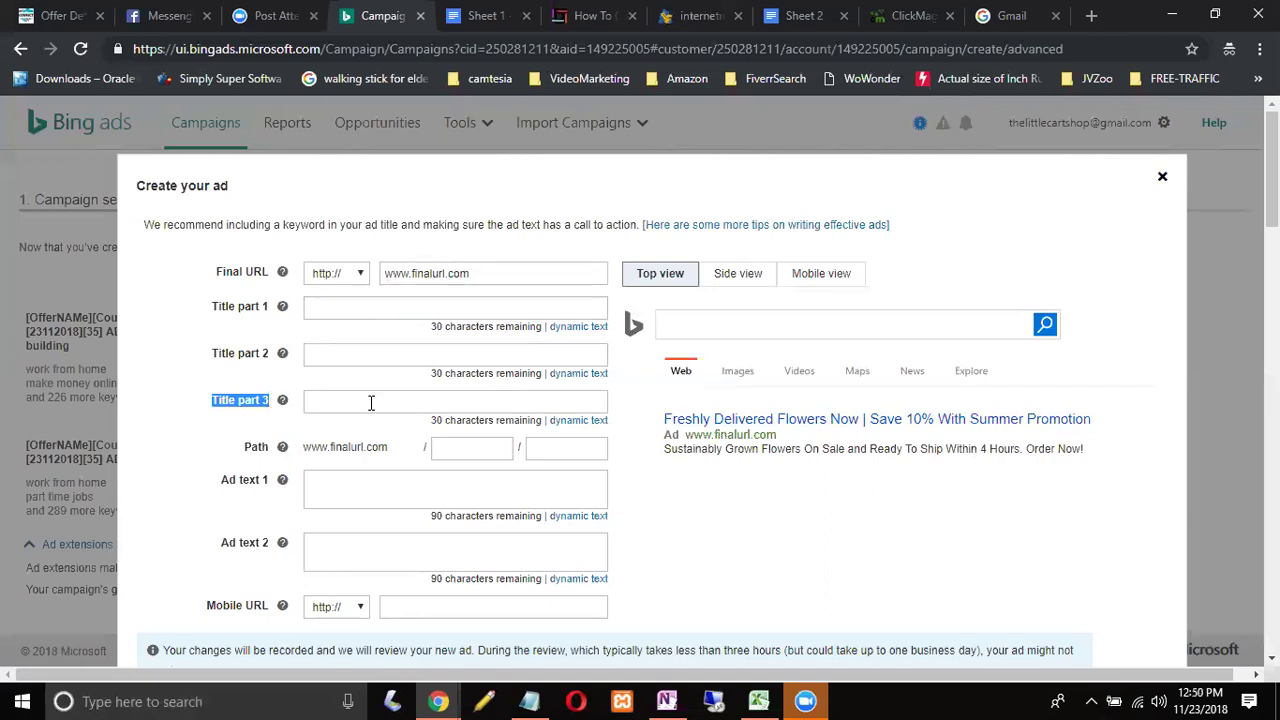
drag(1084, 448, 662, 420)
click(1100, 427)
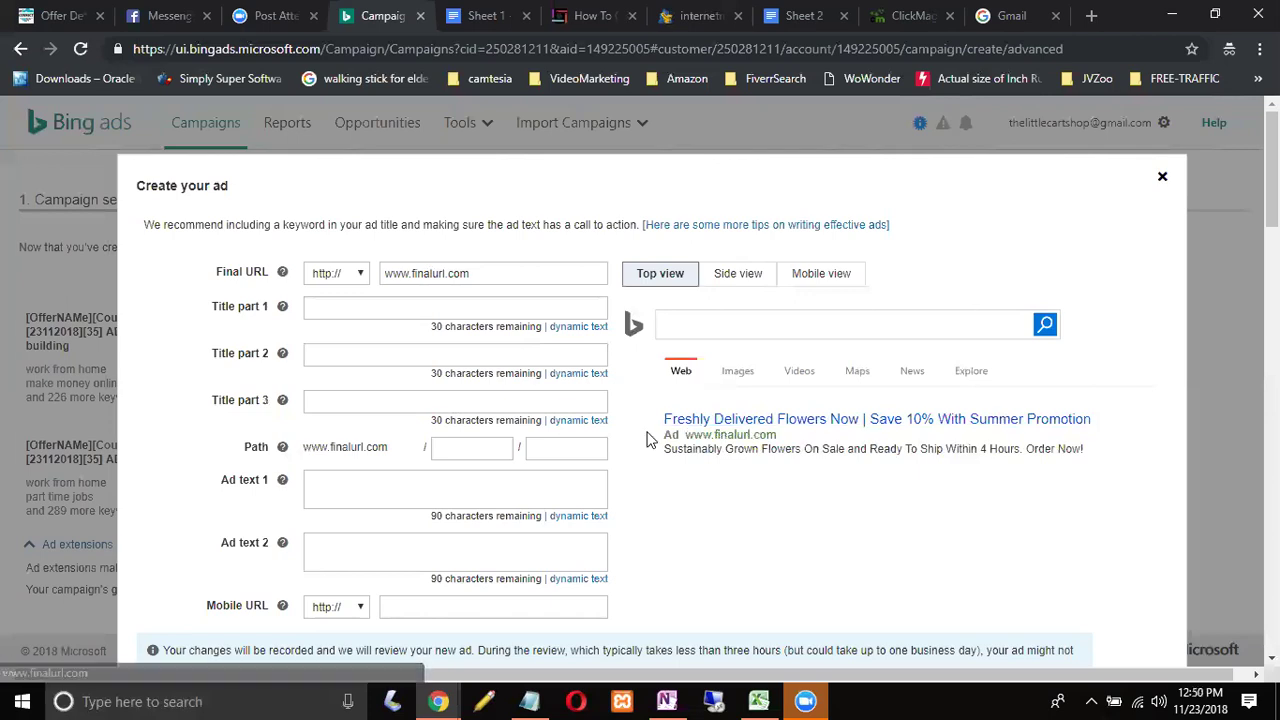
drag(1096, 450, 660, 418)
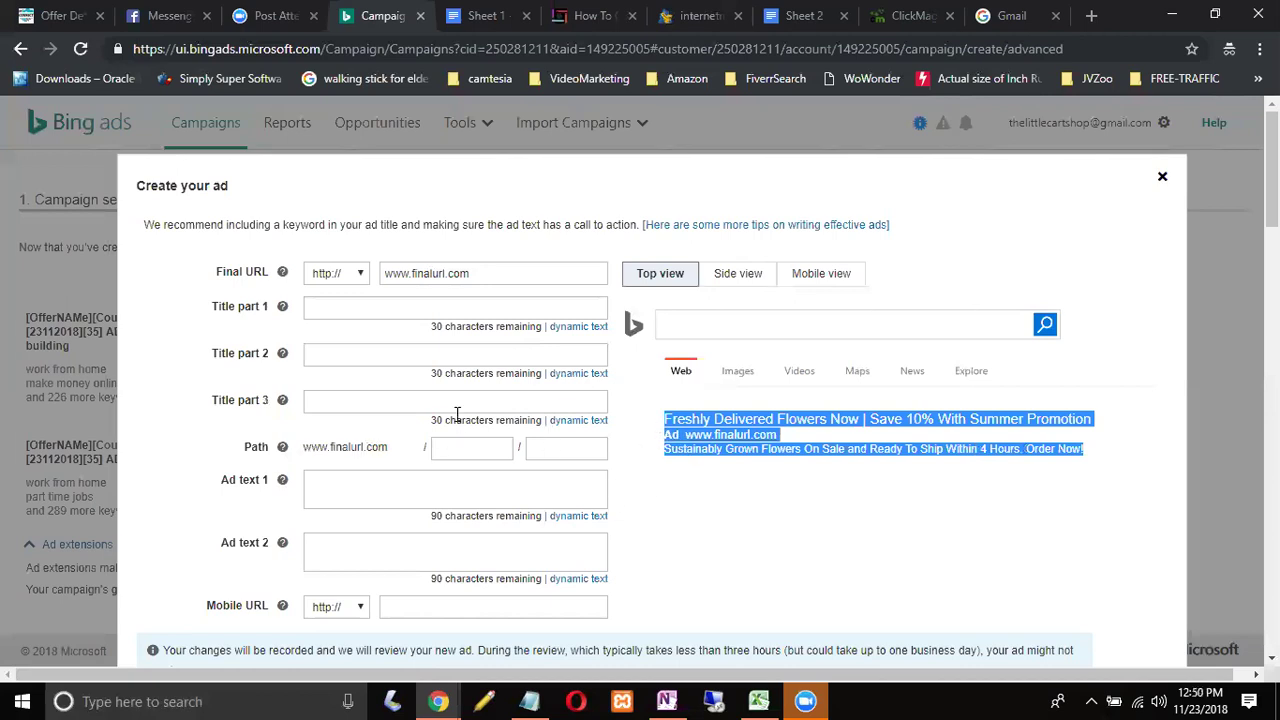
drag(240, 455, 256, 451)
click(497, 274)
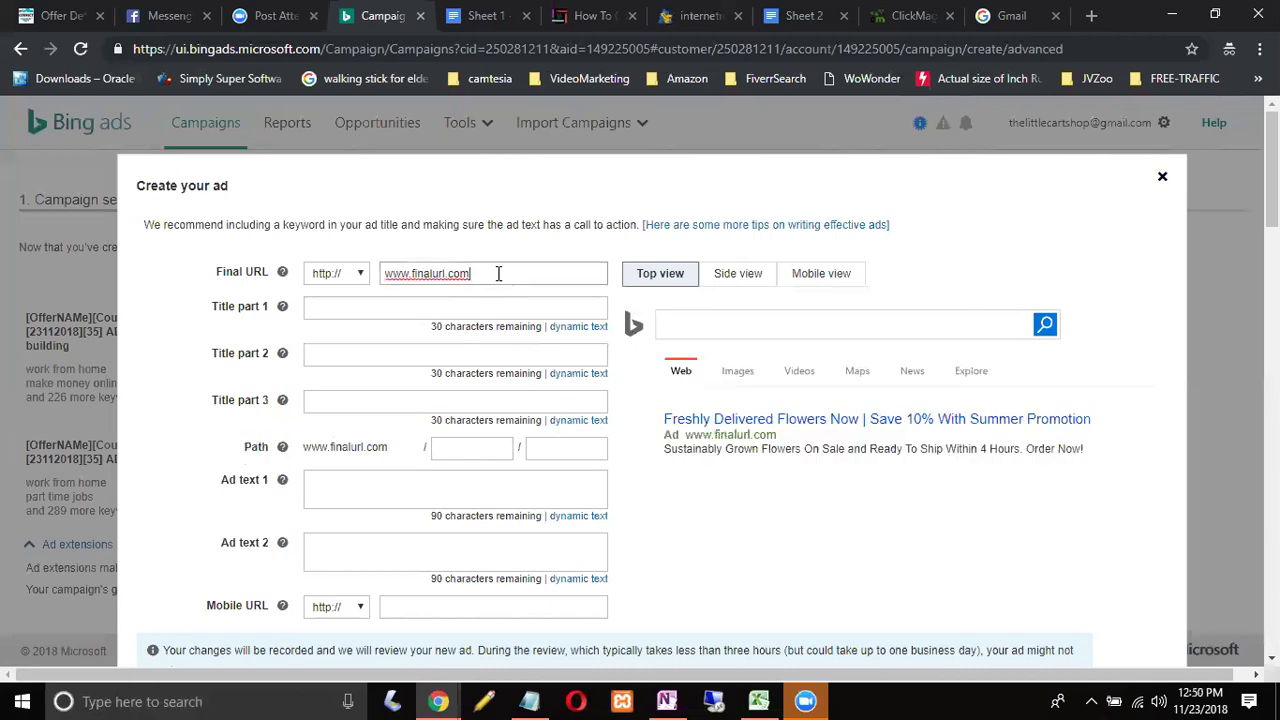
text(/)
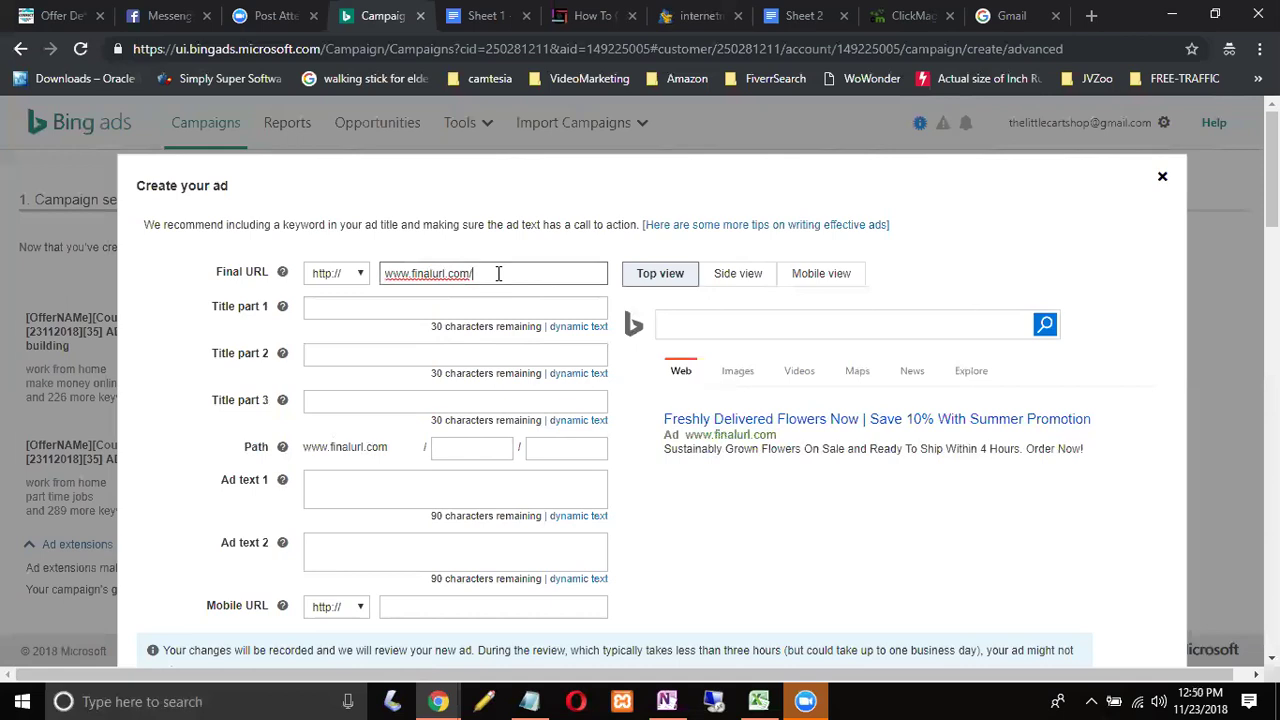
text(boss/team)
double_click(484, 272)
click(459, 455)
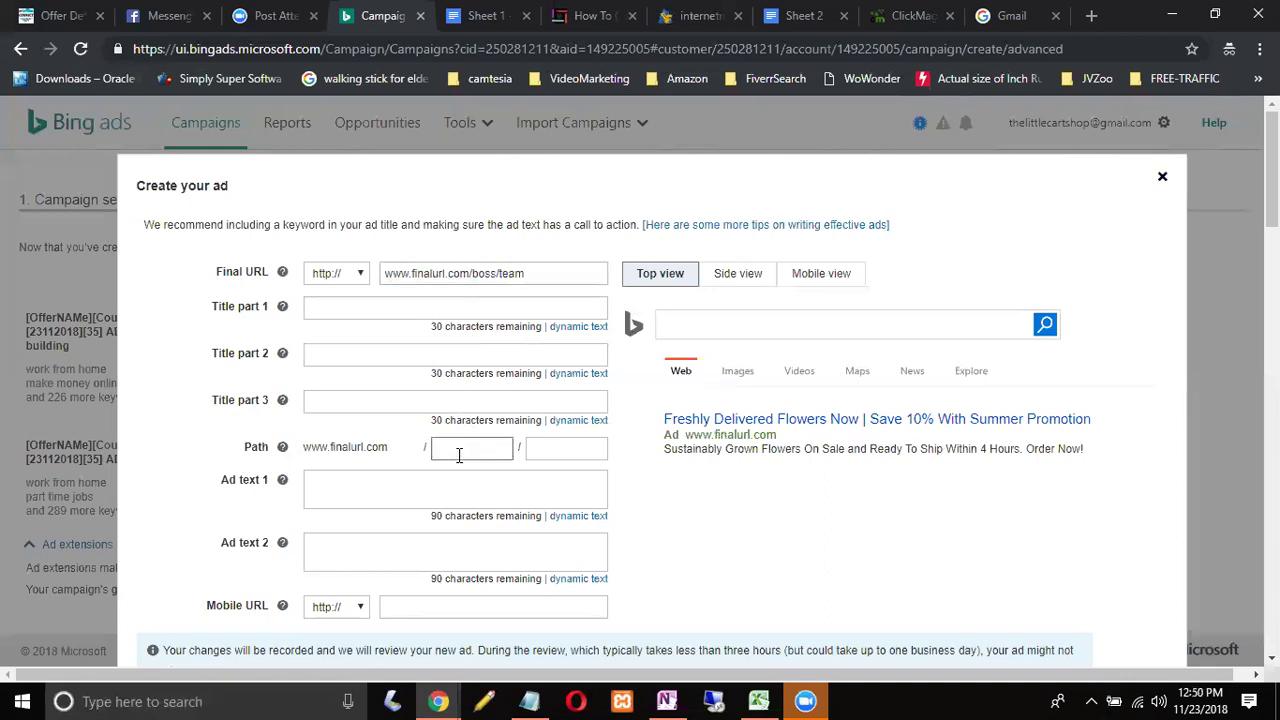
right_click(461, 451)
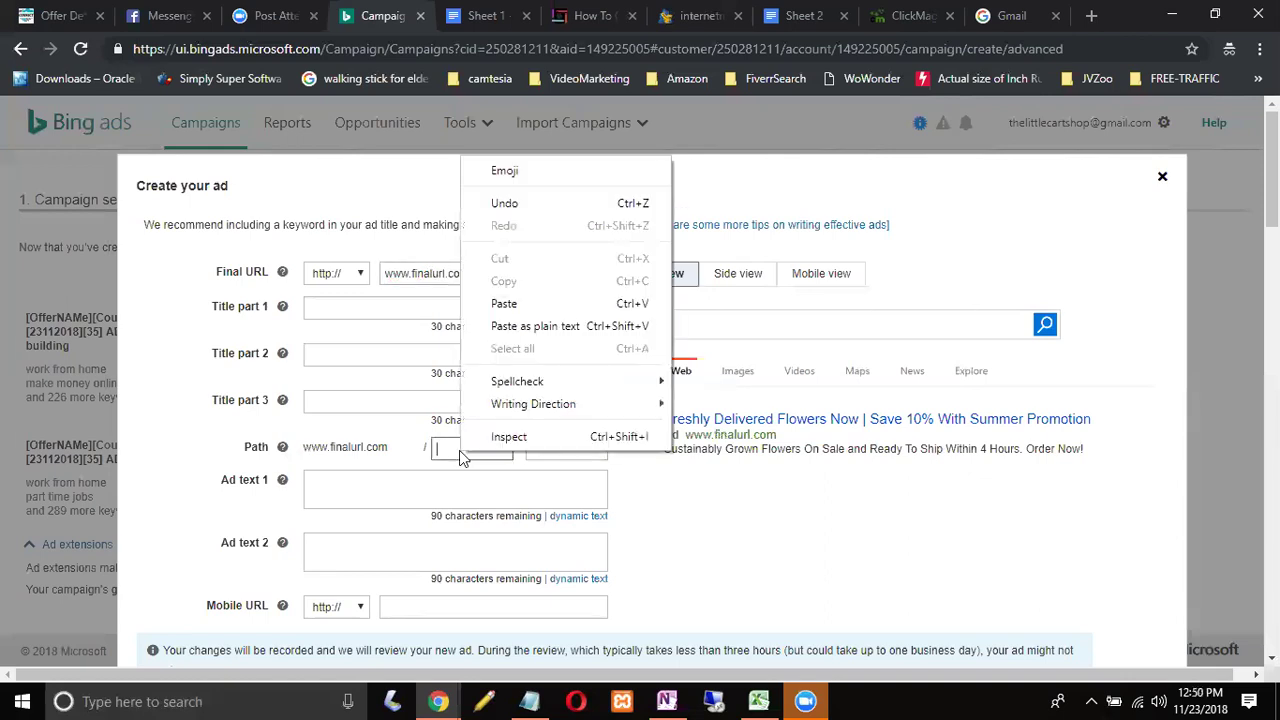
click(503, 303)
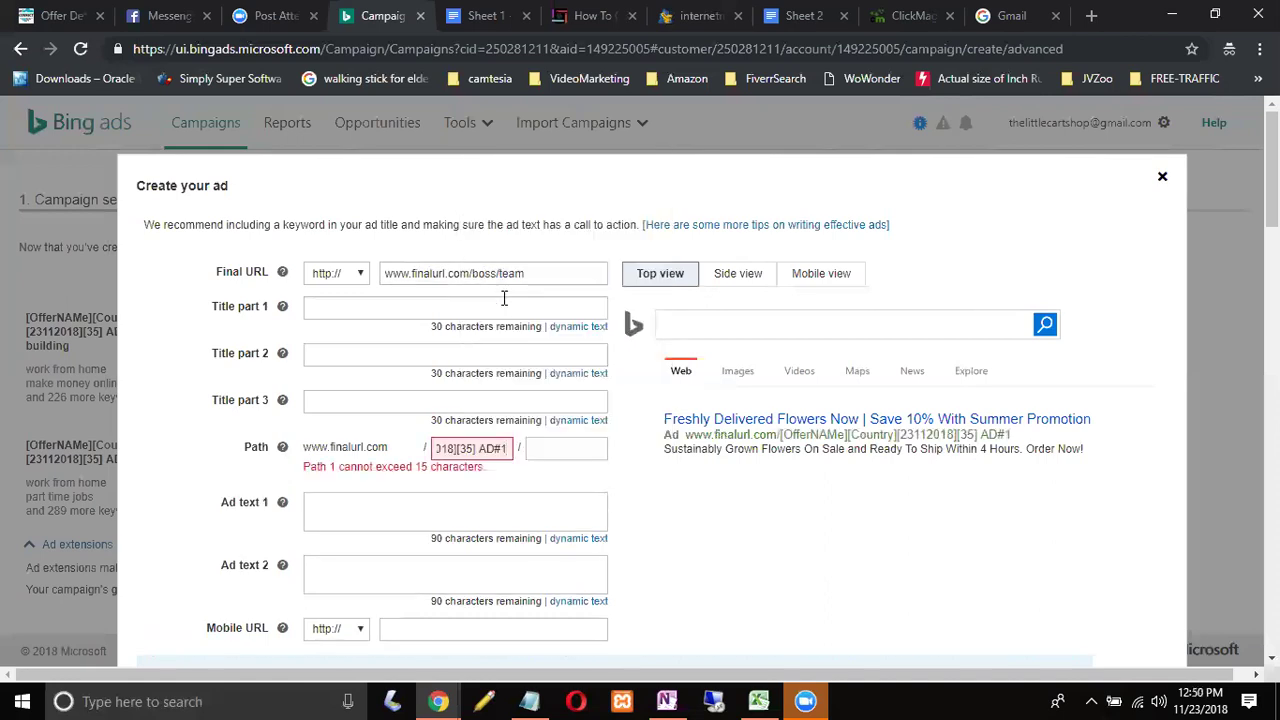
double_click(506, 272)
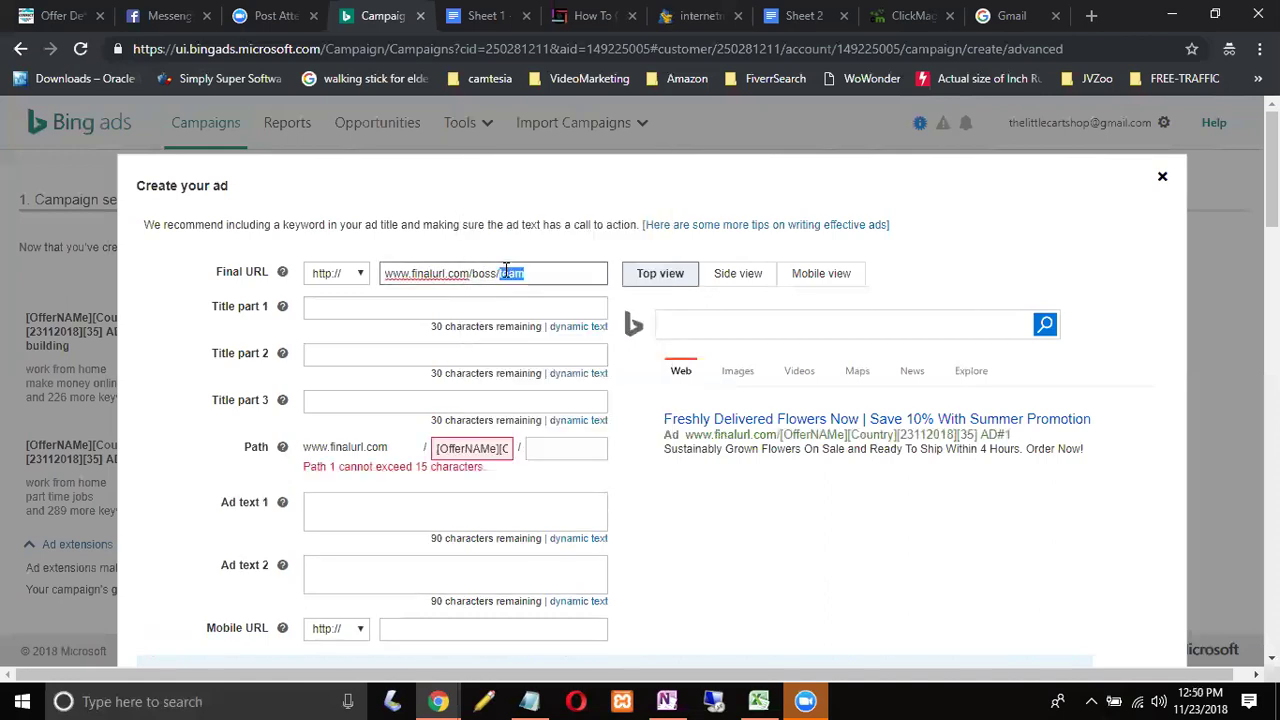
click(455, 450)
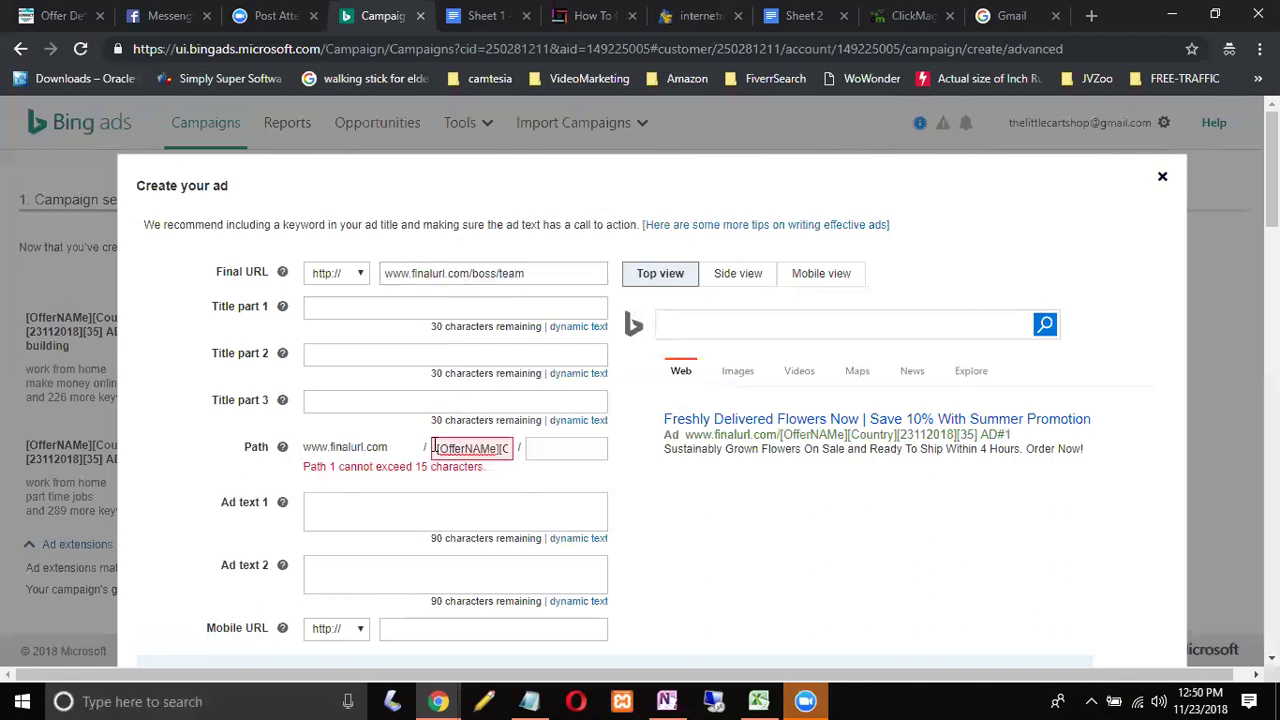
drag(446, 443, 490, 452)
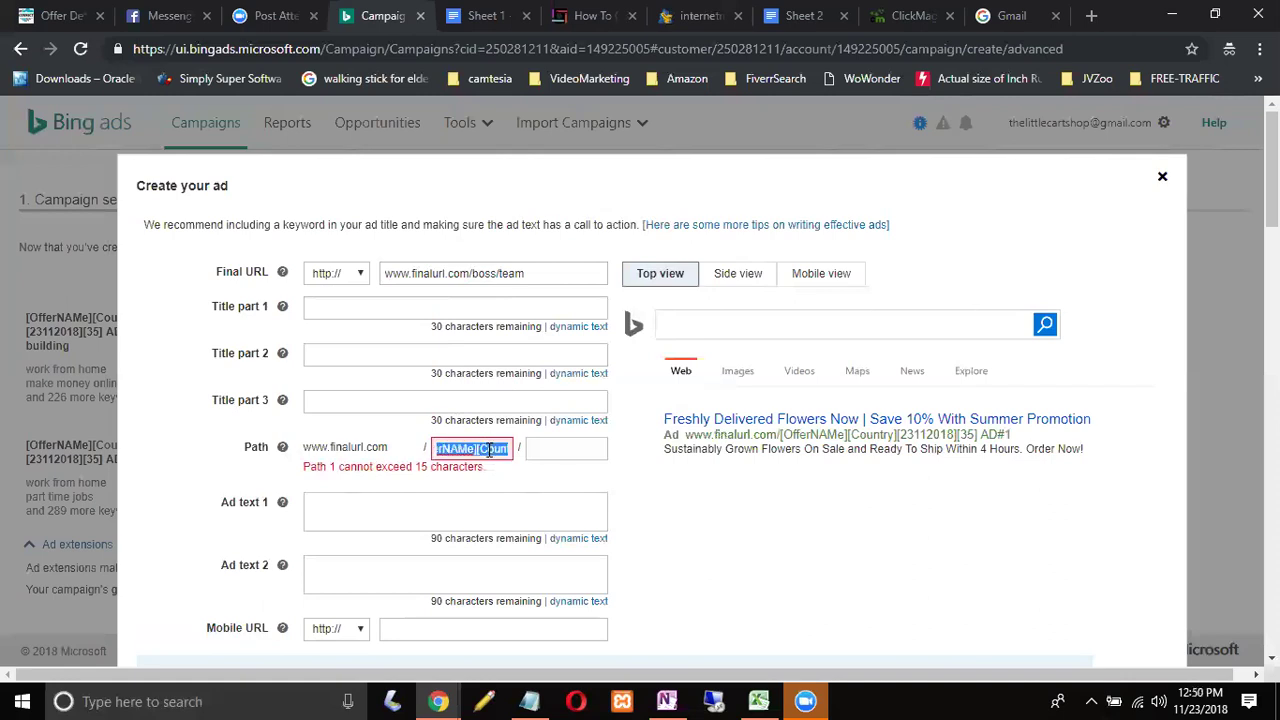
key(BackSpace)
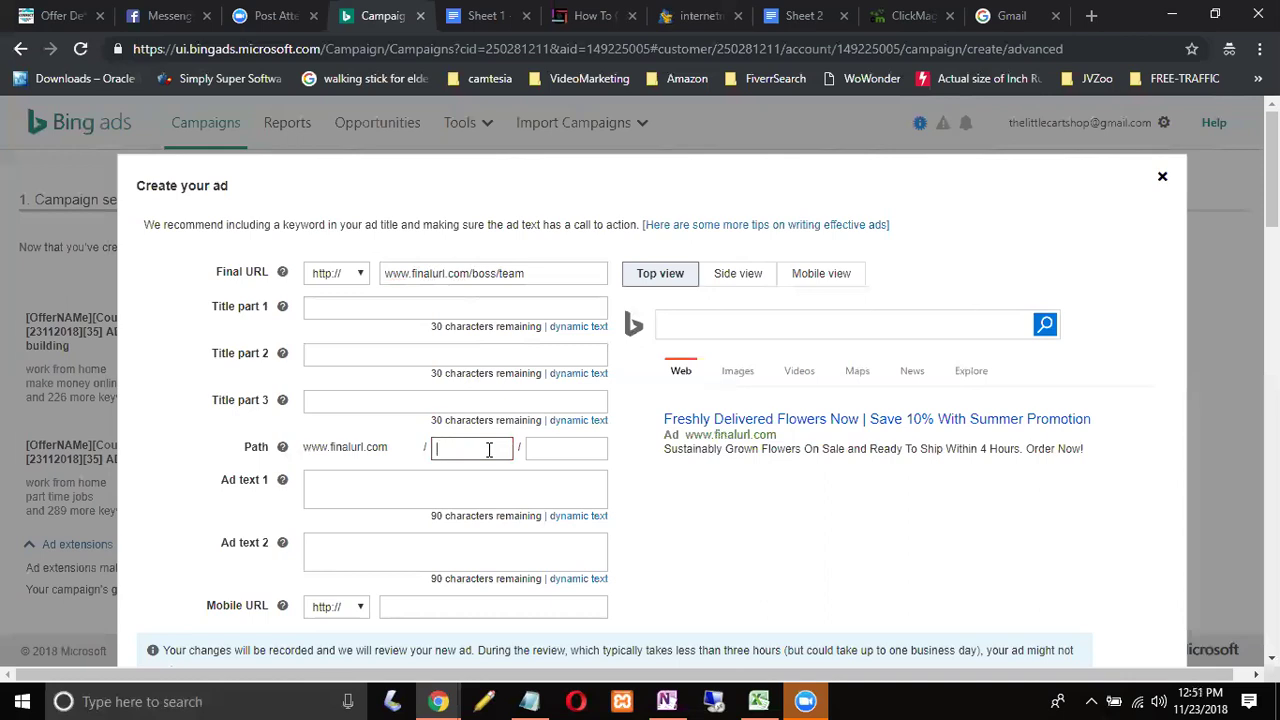
Step: Copy the final URL's two subdirectories into the path fields, boss as the first and team as the second, without extra slashes
drag(469, 276, 497, 276)
key(ctrl+c)
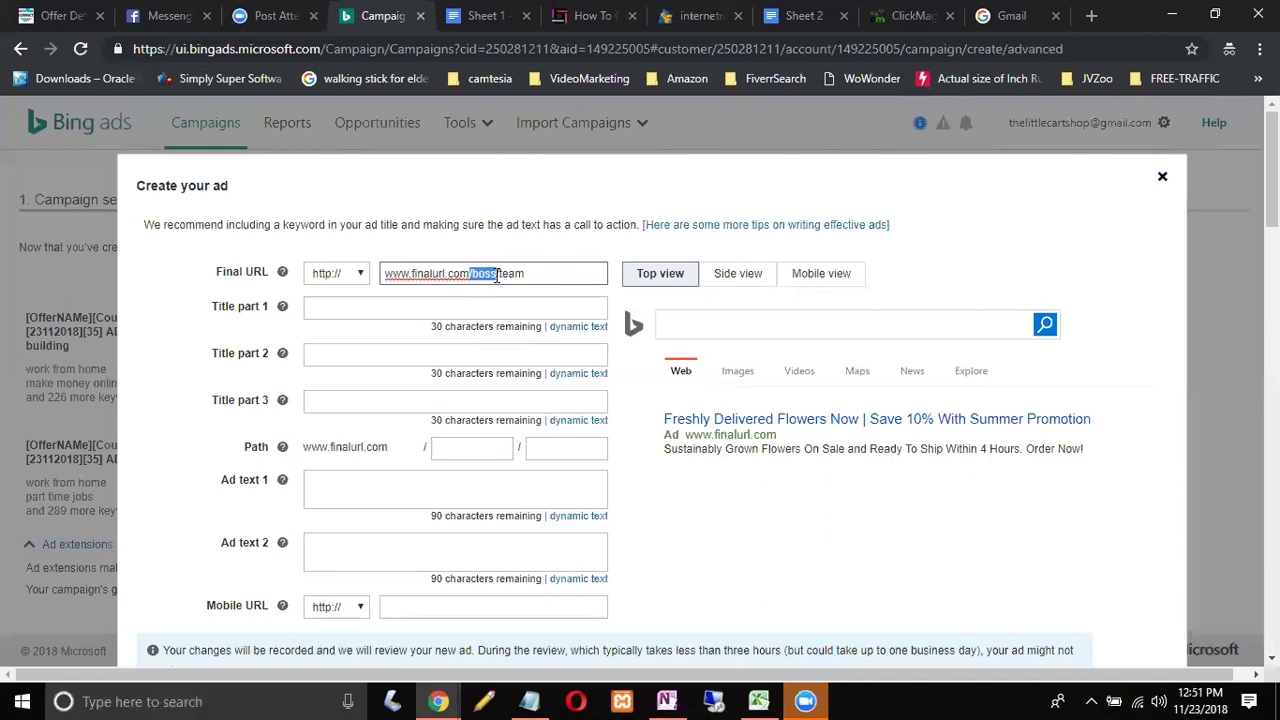
click(444, 446)
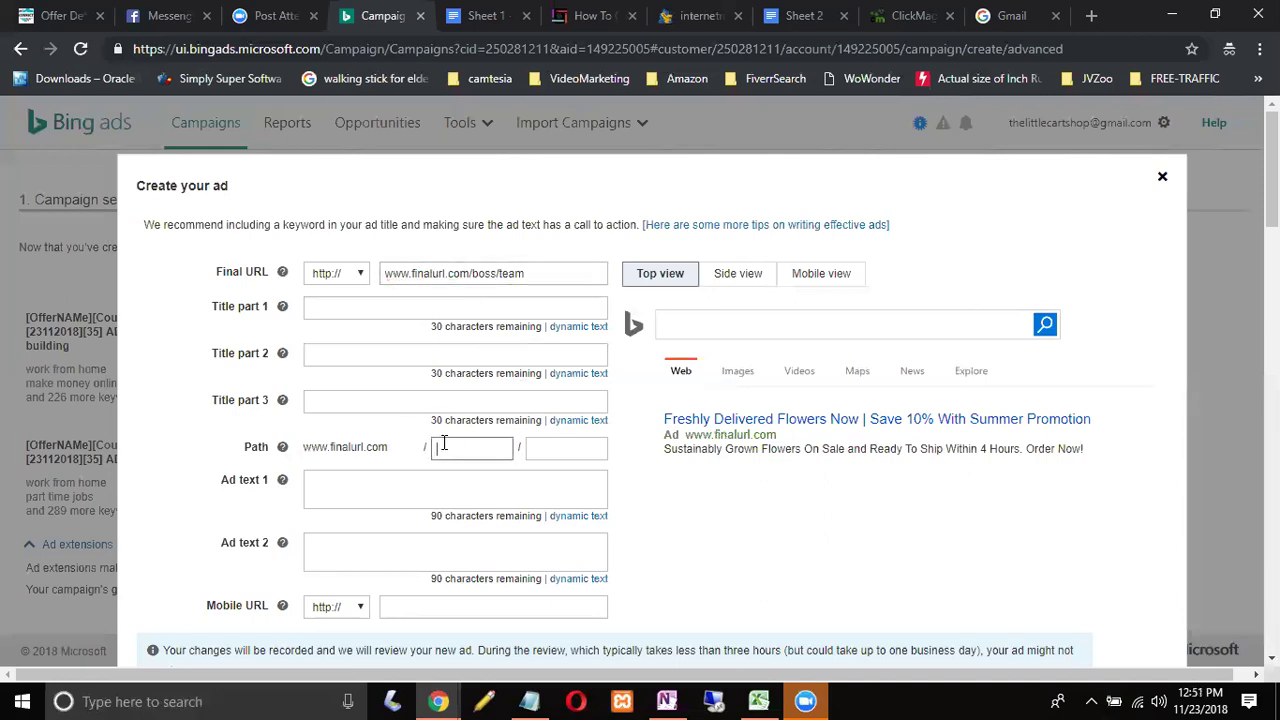
key(ctrl+v)
drag(499, 273, 527, 273)
key(ctrl+c)
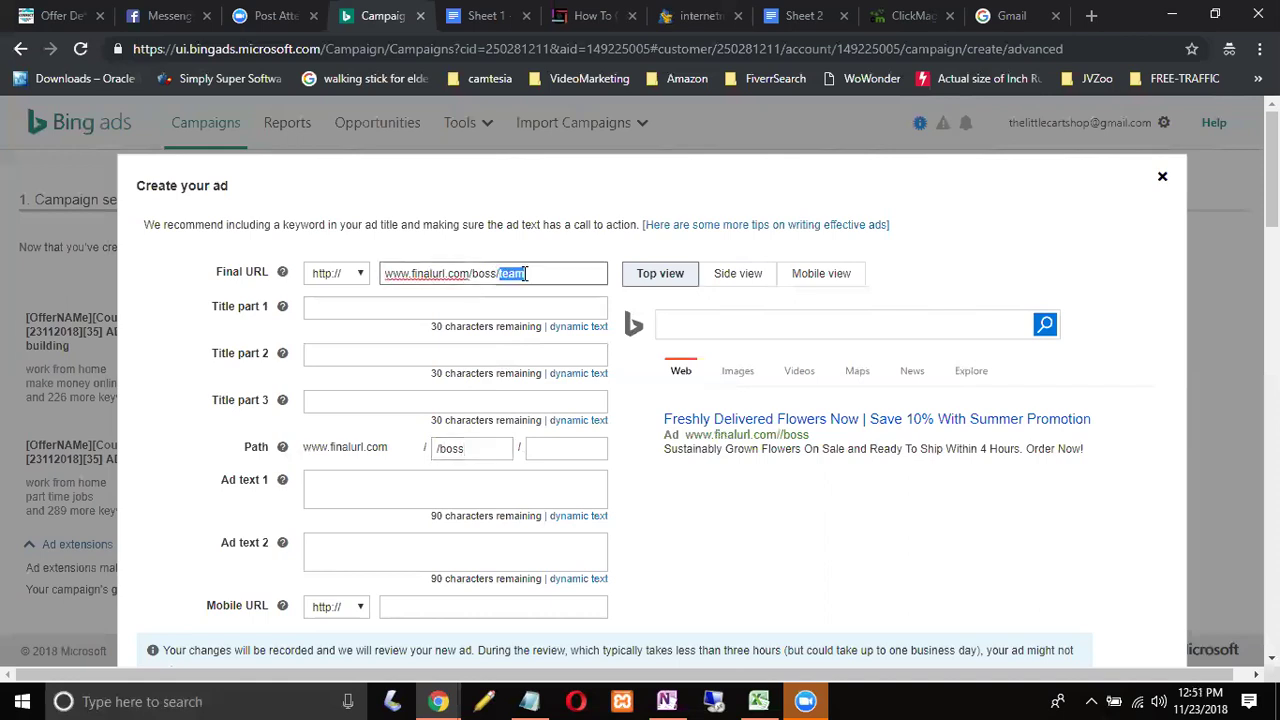
click(590, 448)
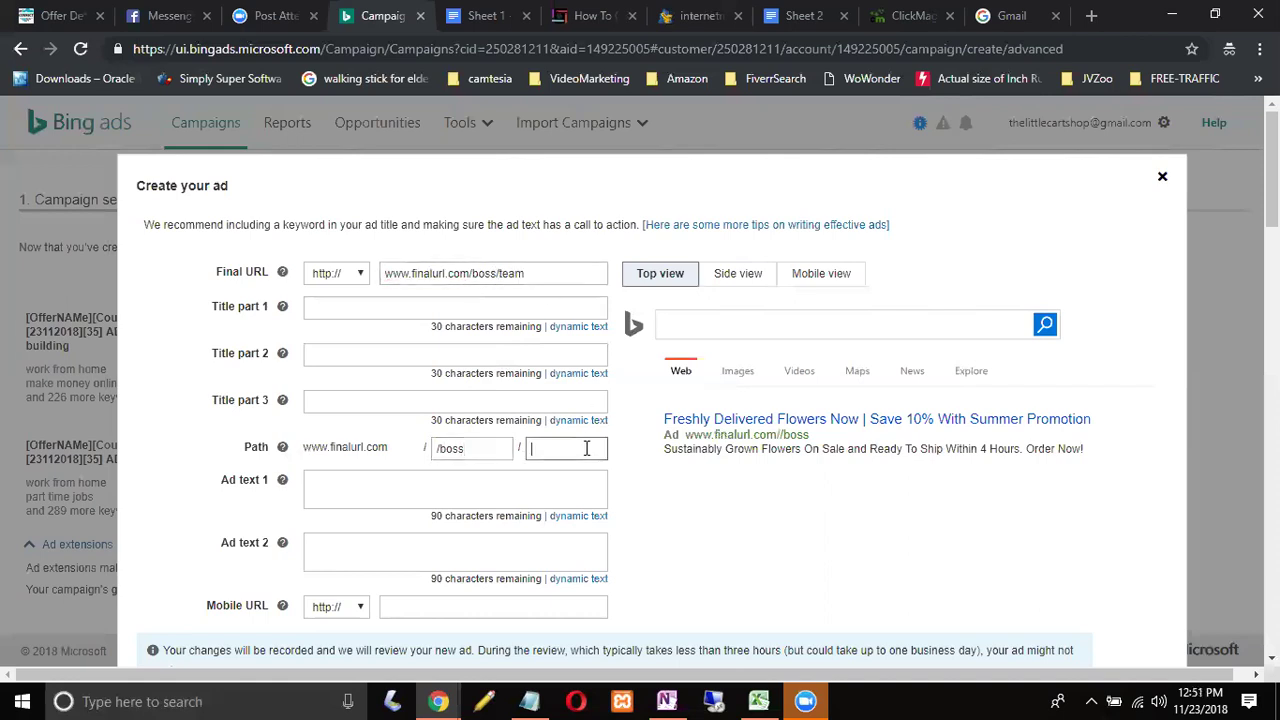
key(ctrl+v)
click(441, 448)
key(BackSpace)
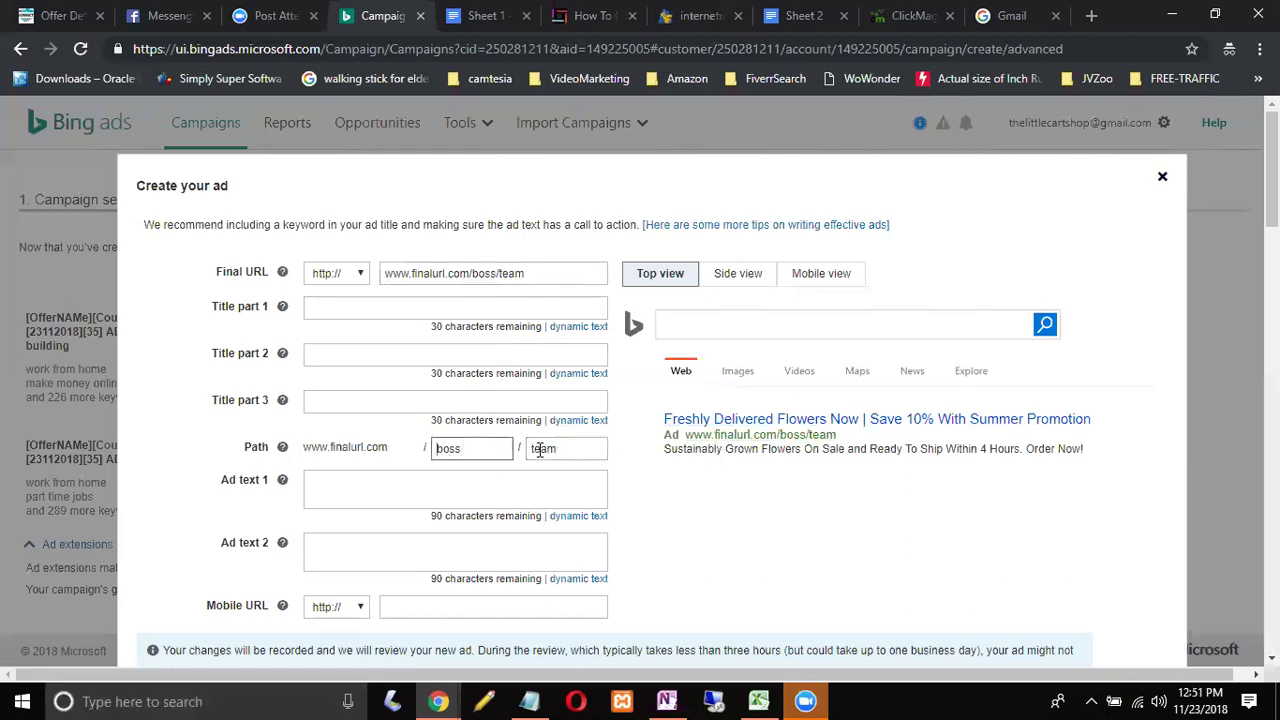
Step: Compare the path entries with the final URL and open the help explanation for Path
drag(437, 446, 483, 443)
double_click(536, 446)
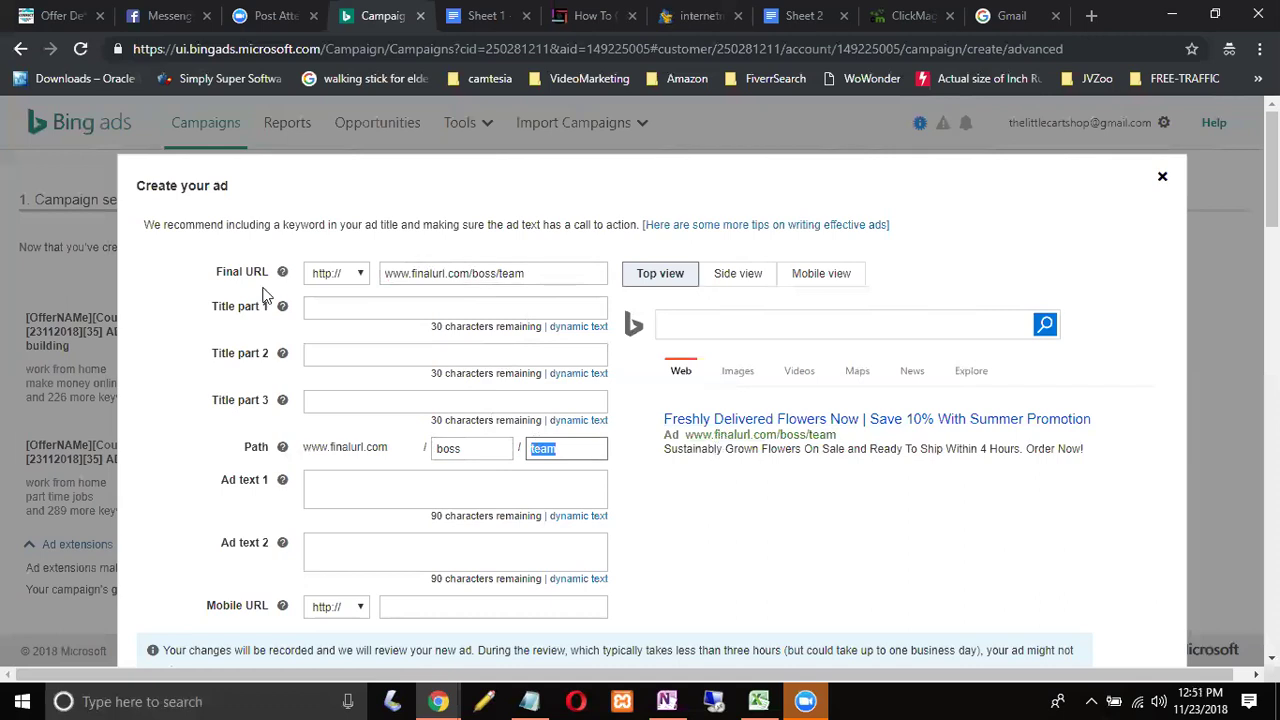
drag(211, 273, 265, 278)
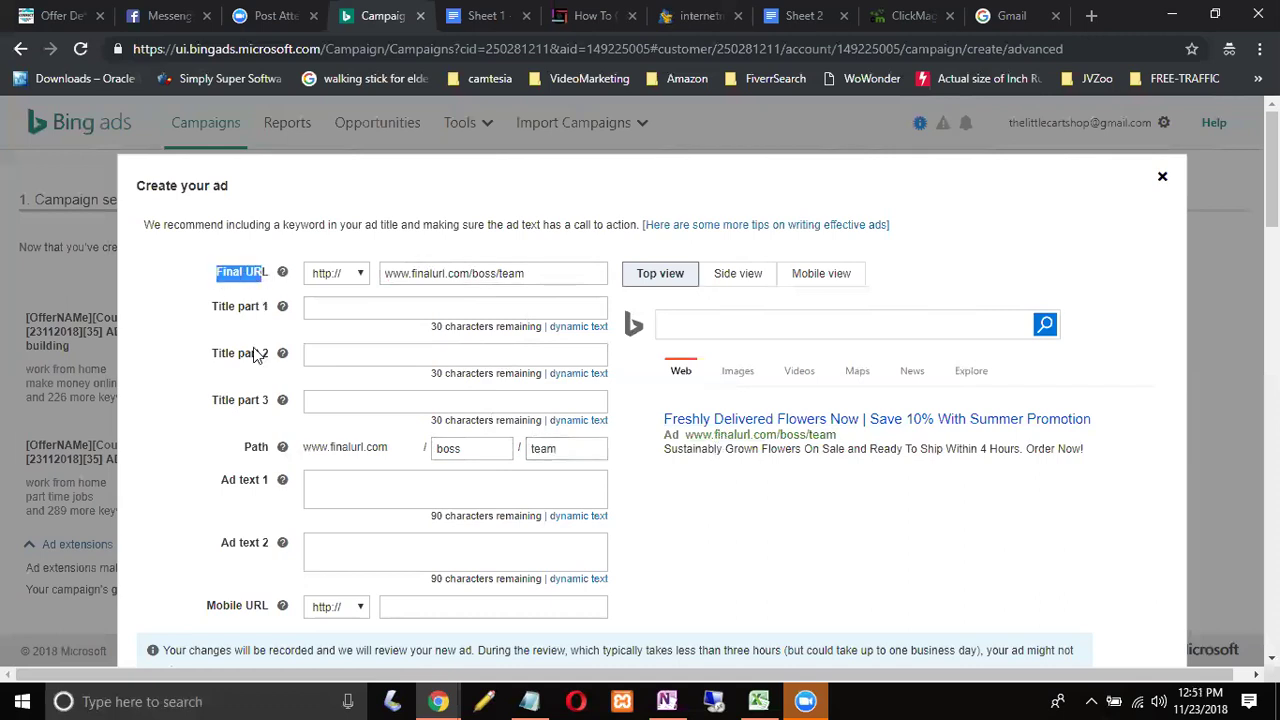
drag(240, 451, 558, 451)
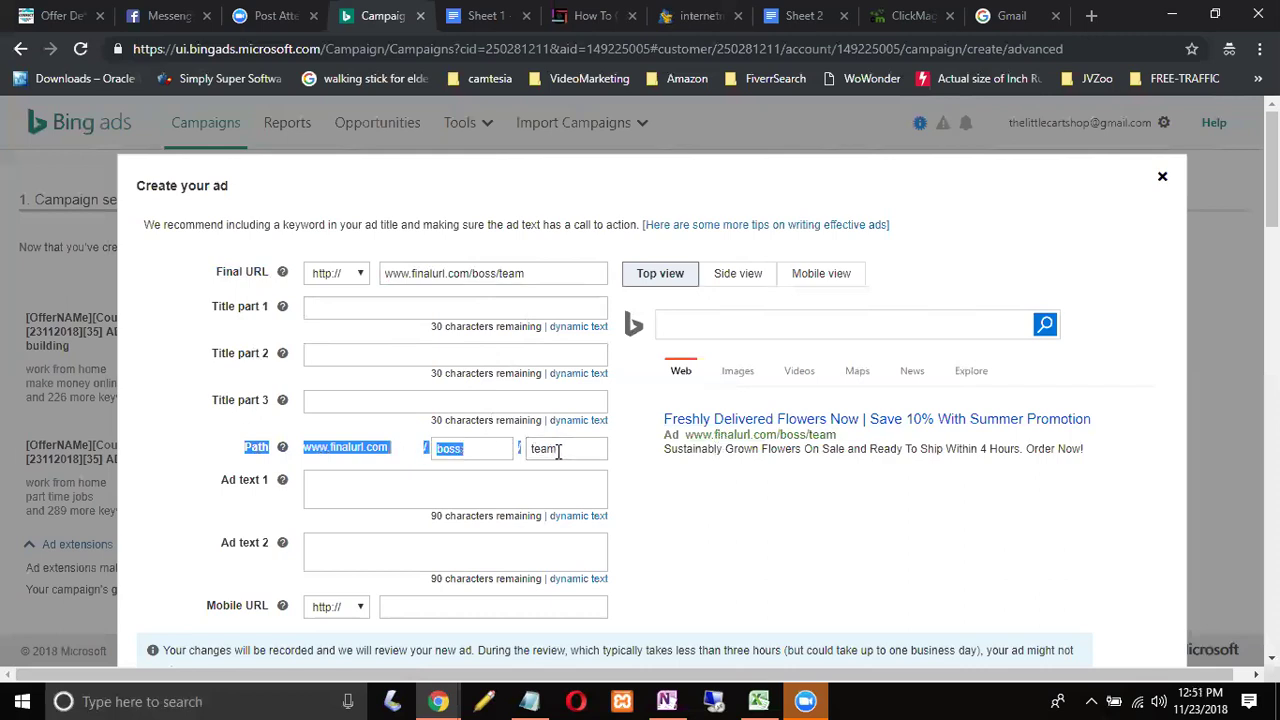
click(231, 457)
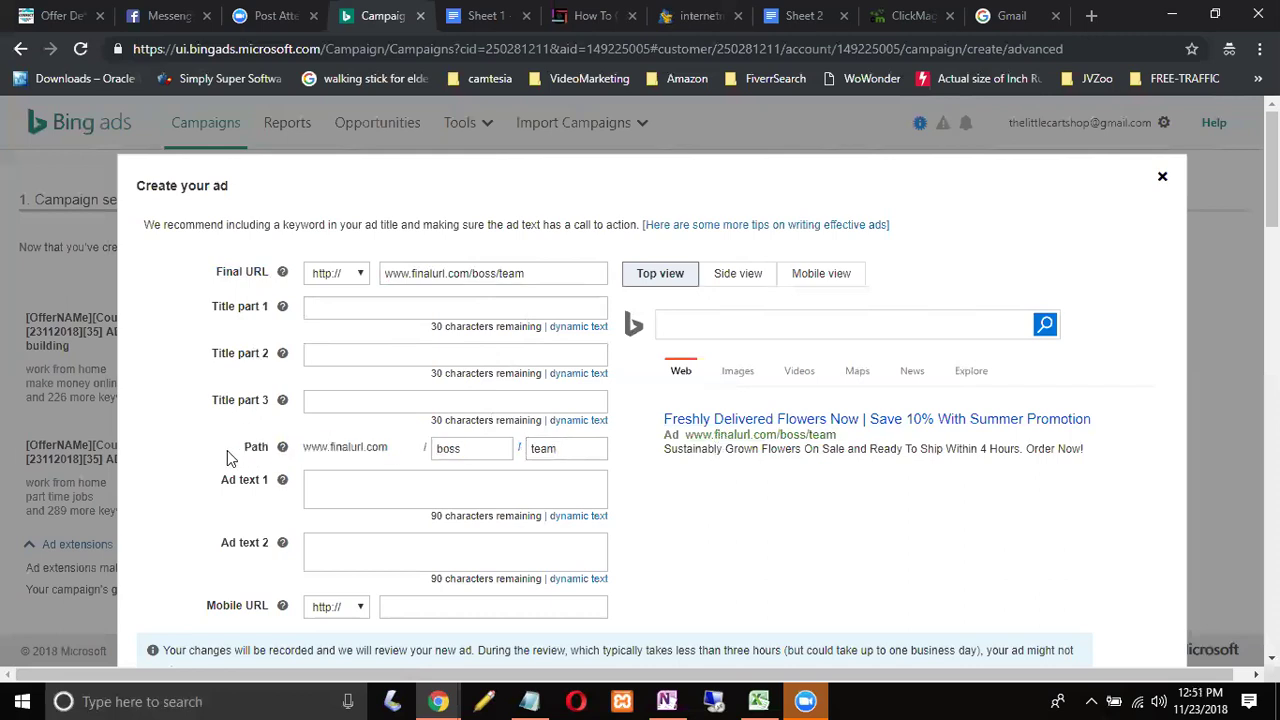
click(281, 449)
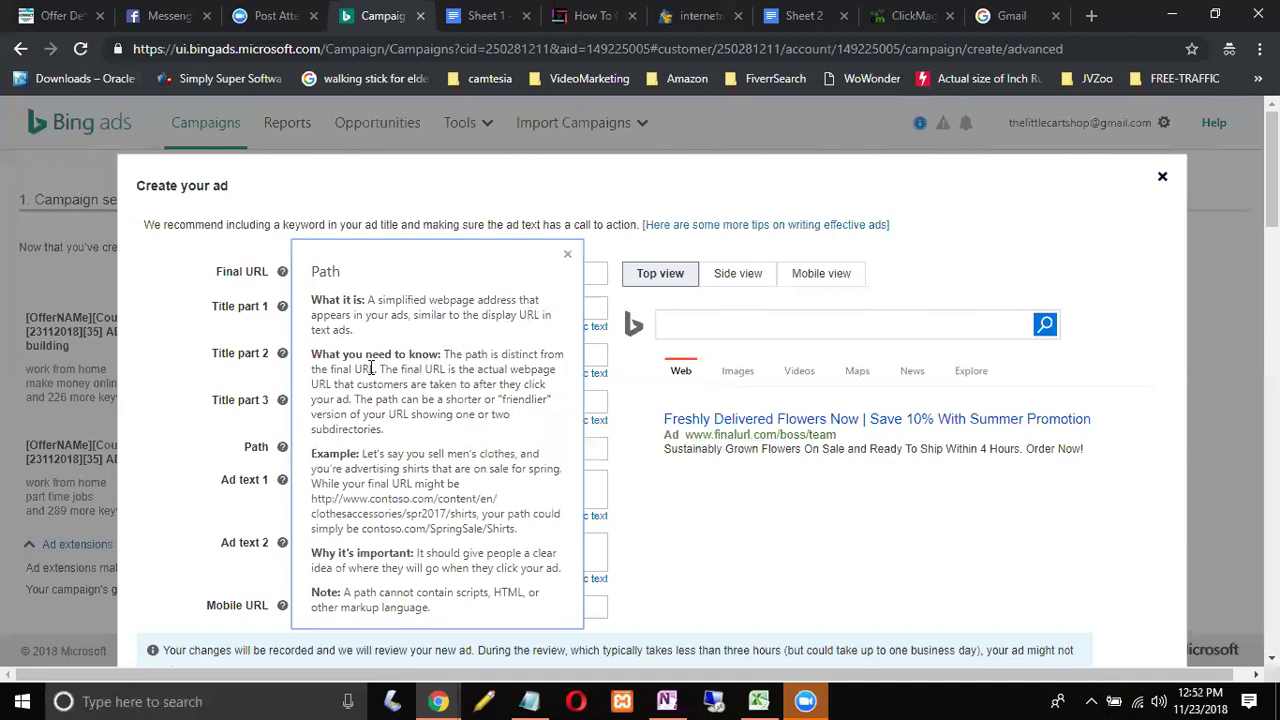
Step: Read the Path explanation, including its contoso.com example and importance note, and close the explanation
drag(381, 369, 425, 402)
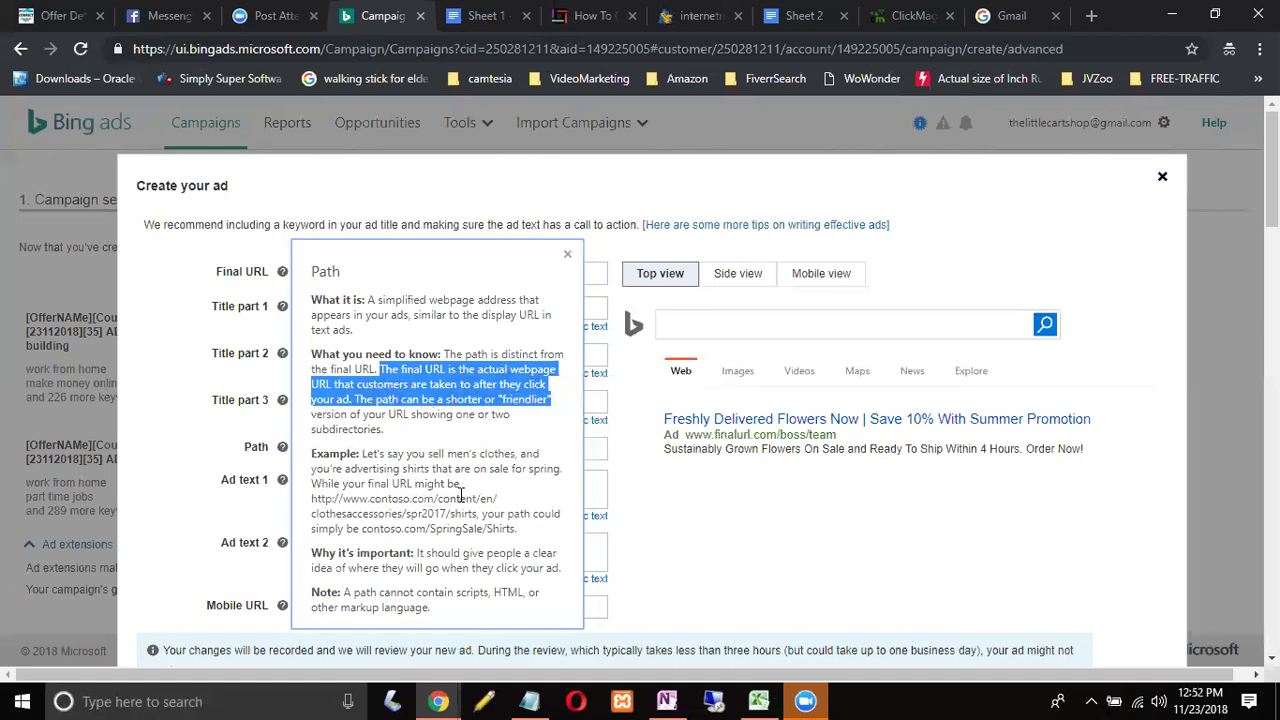
drag(314, 498, 523, 527)
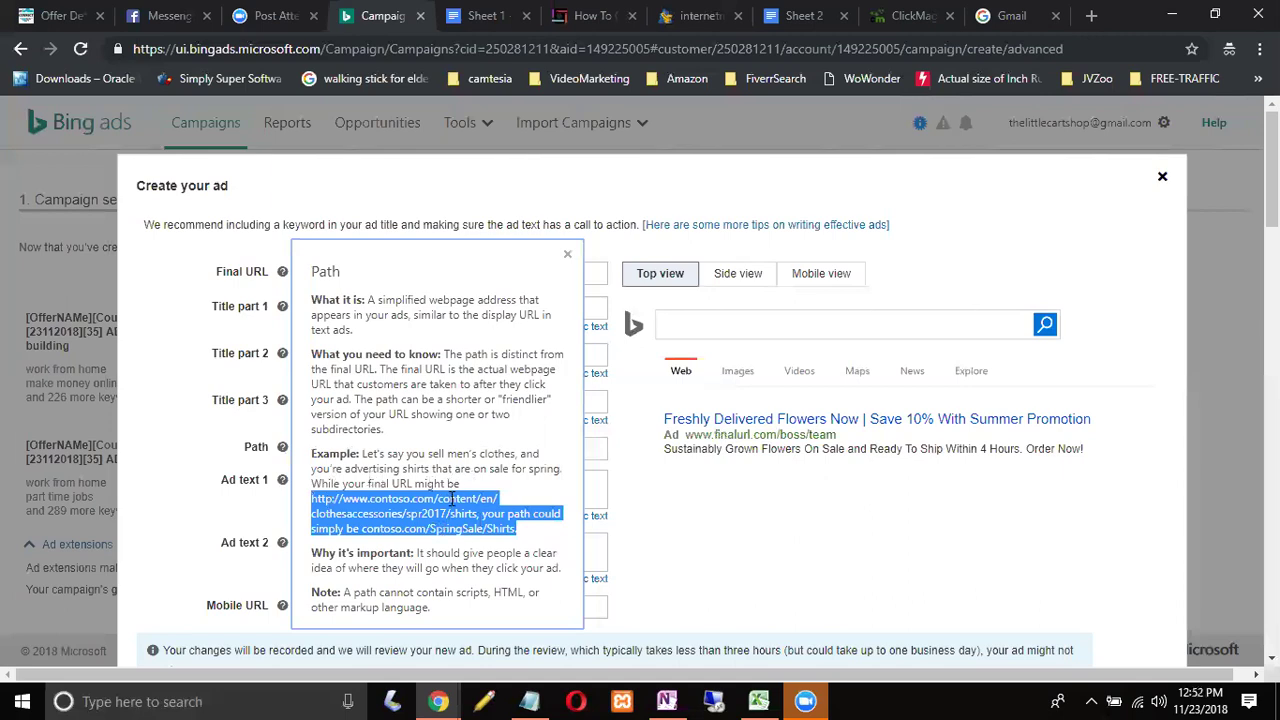
double_click(452, 498)
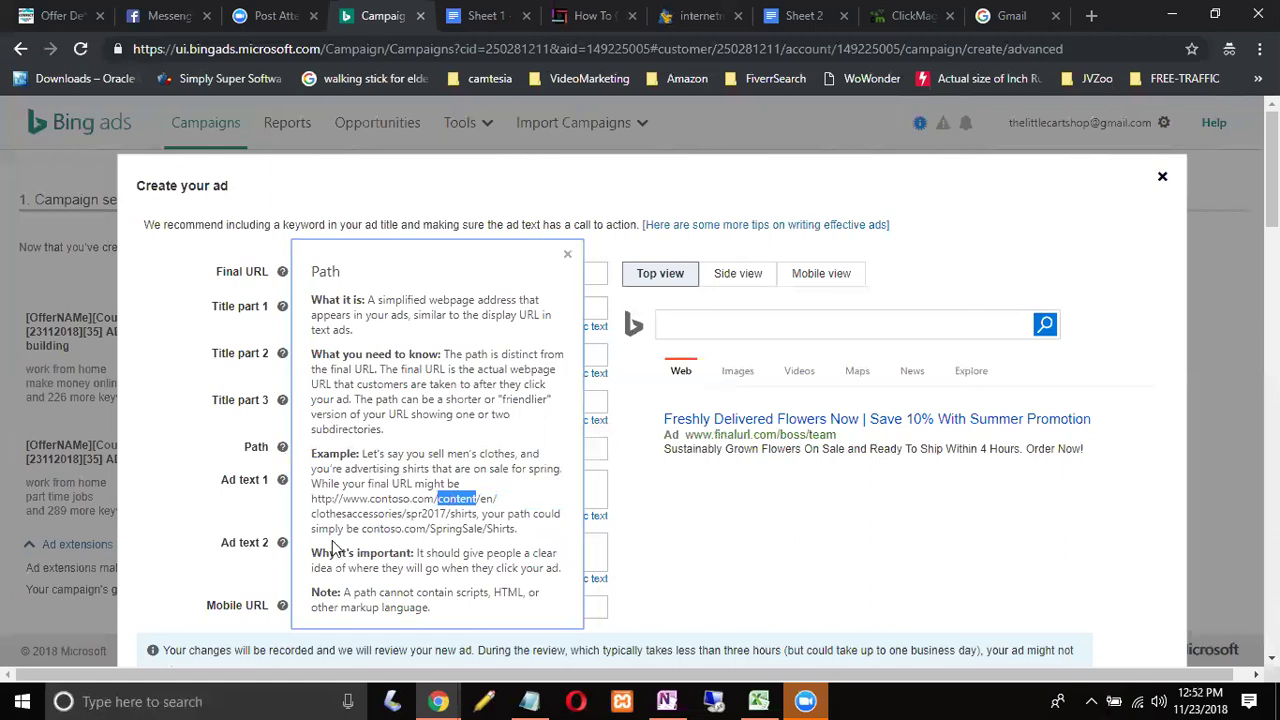
drag(311, 553, 560, 583)
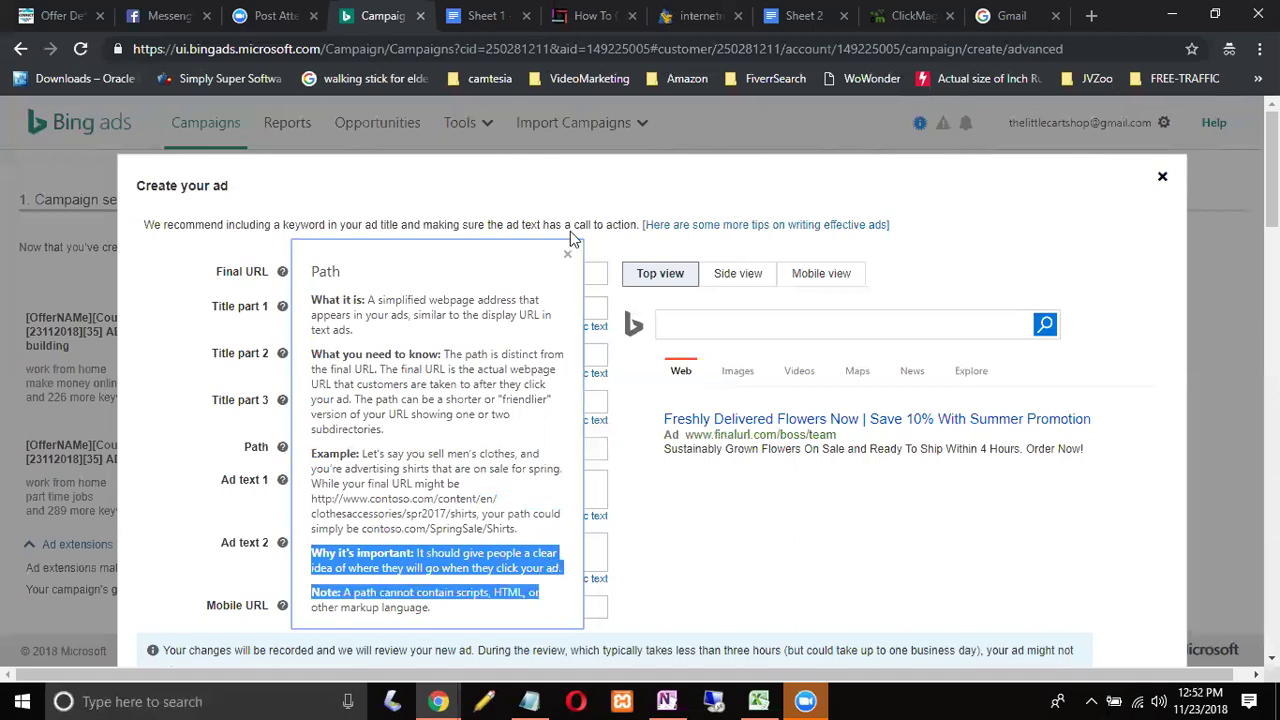
click(569, 258)
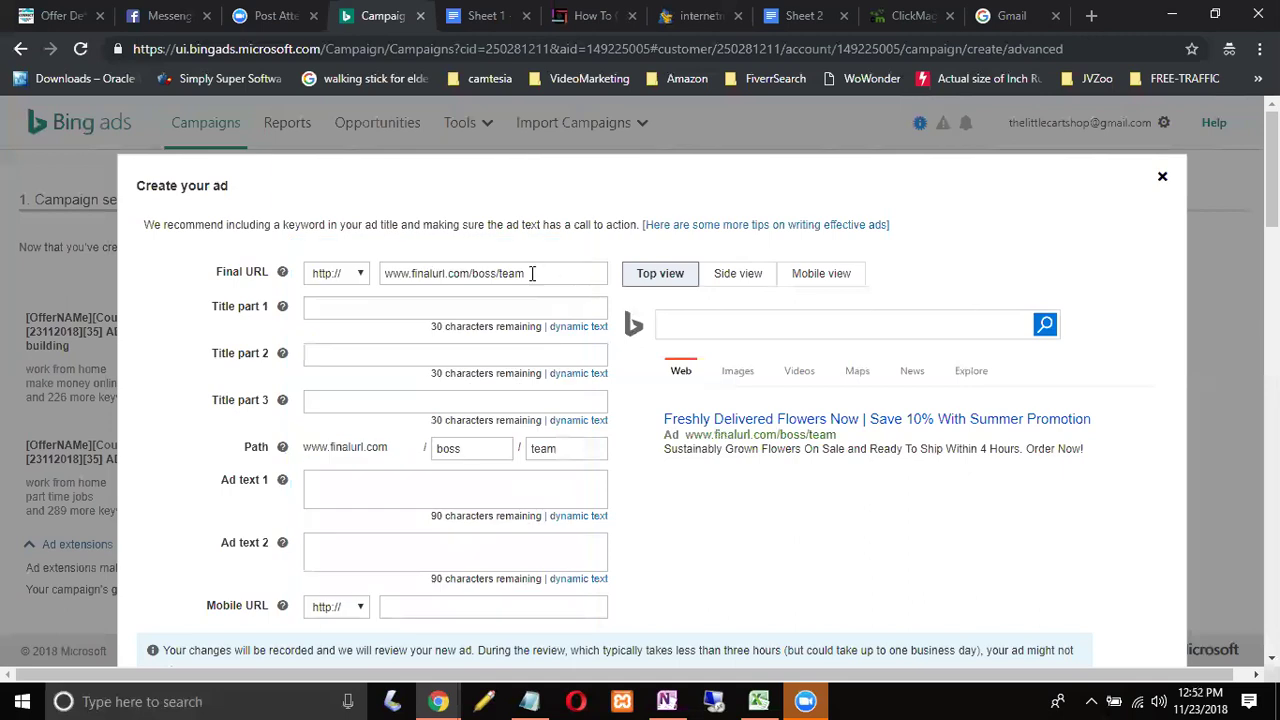
Step: Compare the final URL field with the display URL shown in the ad preview
click(532, 273)
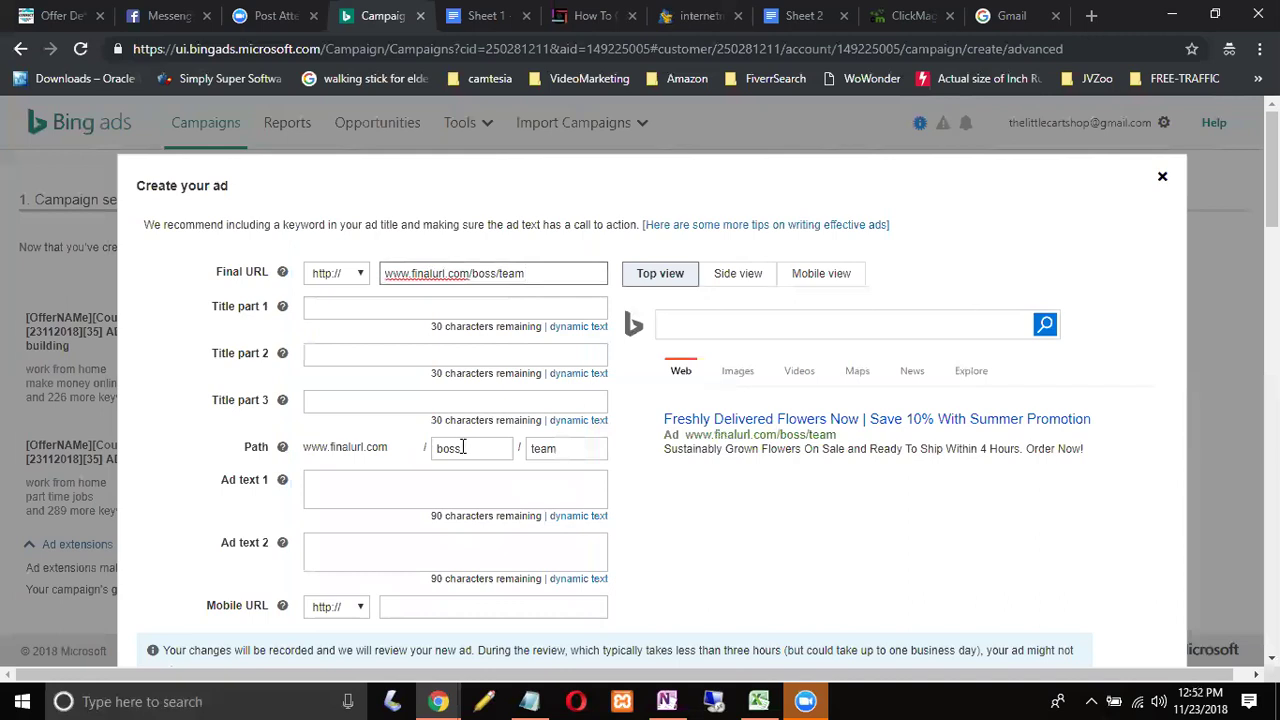
drag(840, 437, 690, 428)
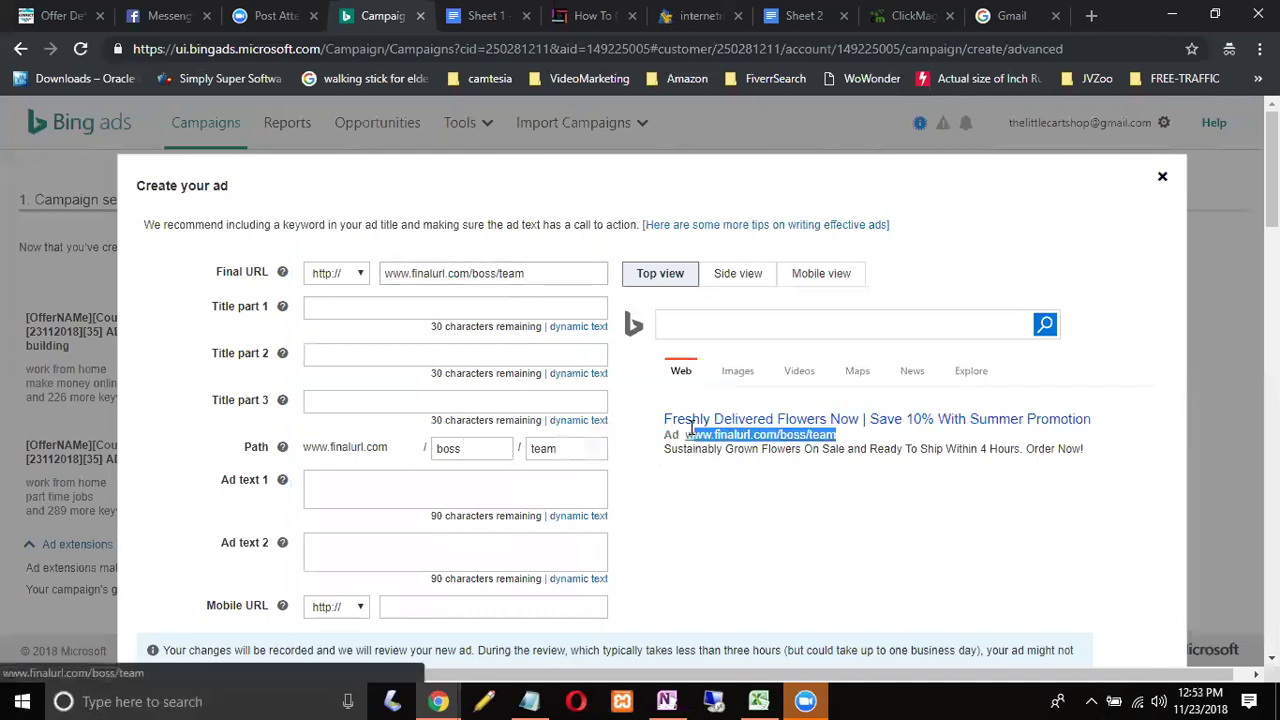
click(530, 276)
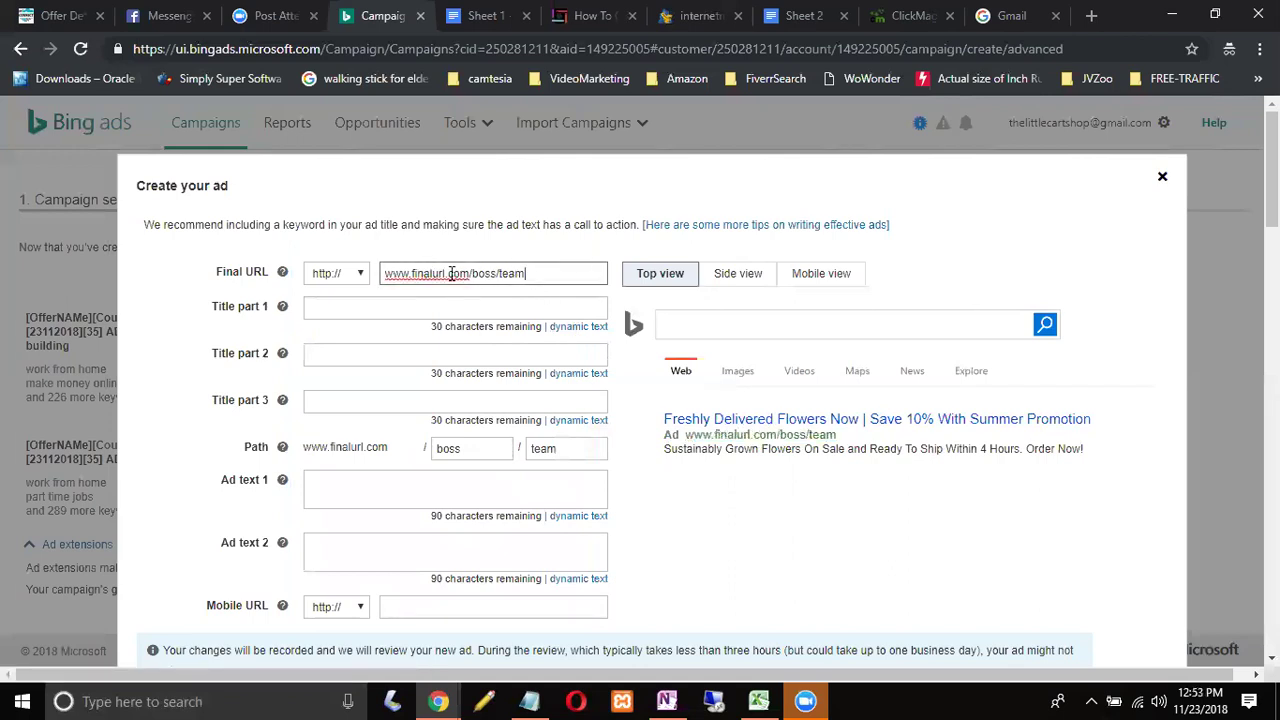
Step: Clear both path fields and check the display URL in the ad preview
double_click(449, 448)
key(BackSpace)
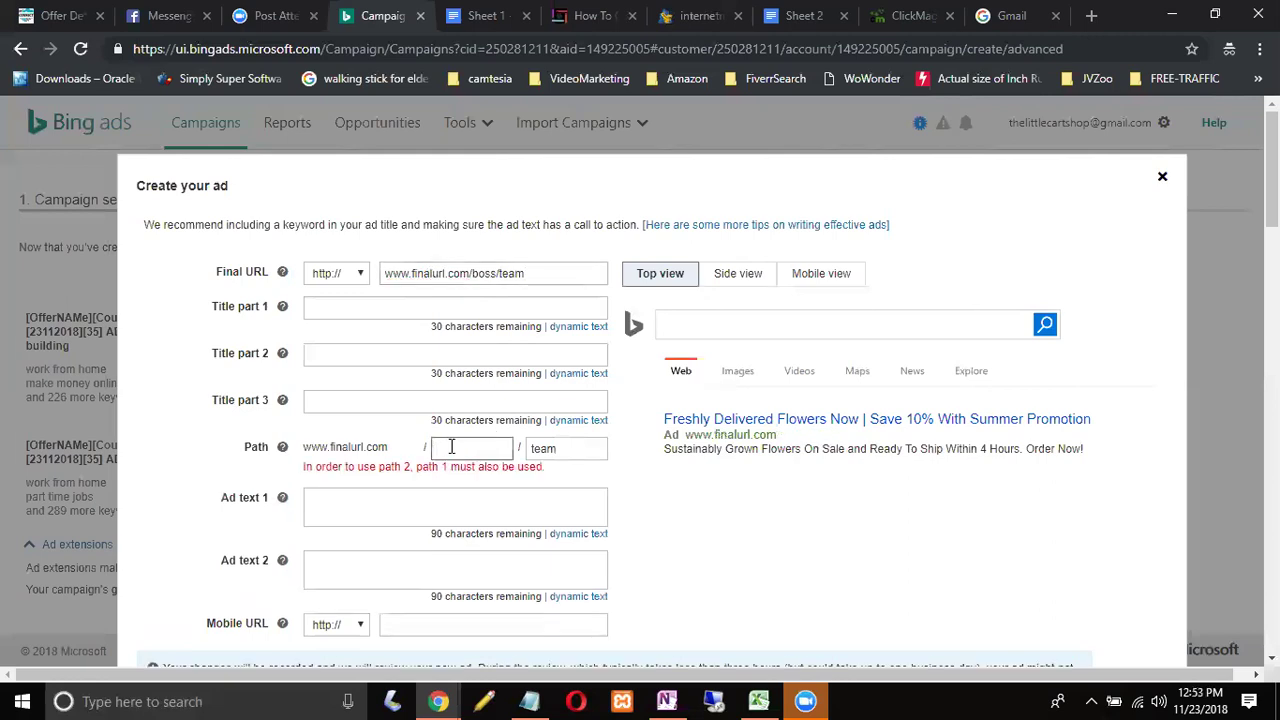
double_click(541, 448)
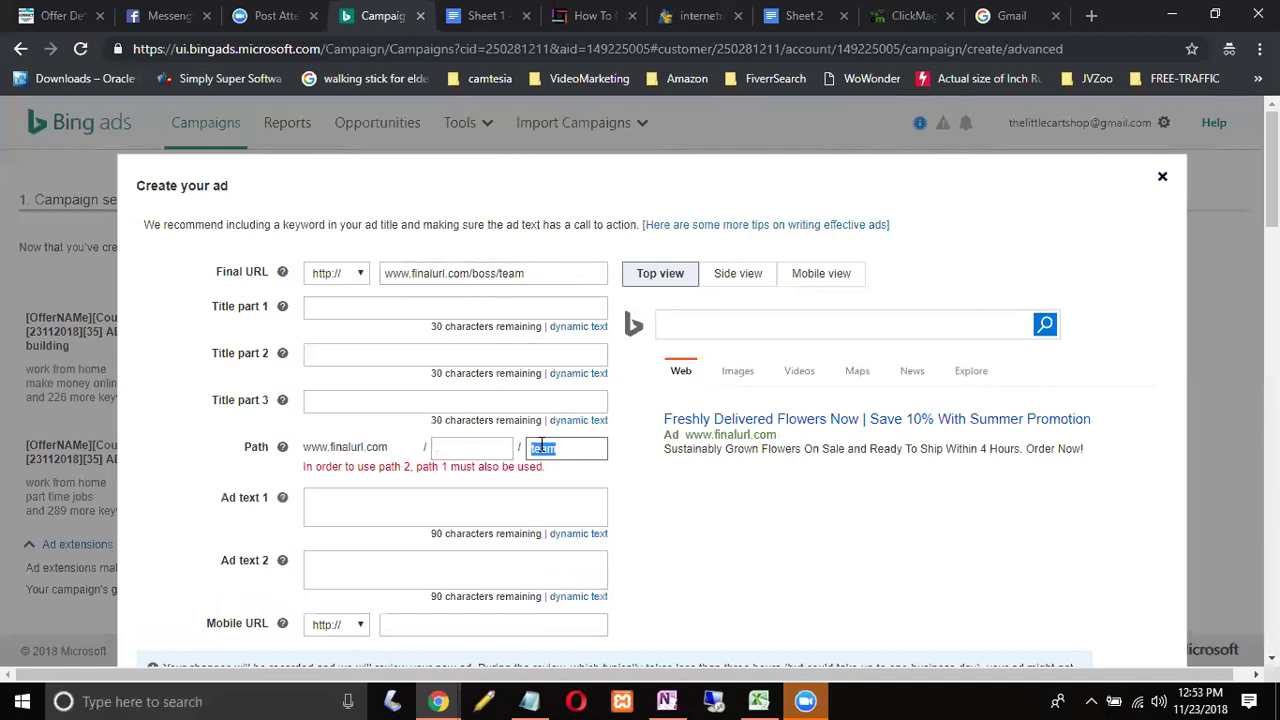
key(BackSpace)
click(476, 447)
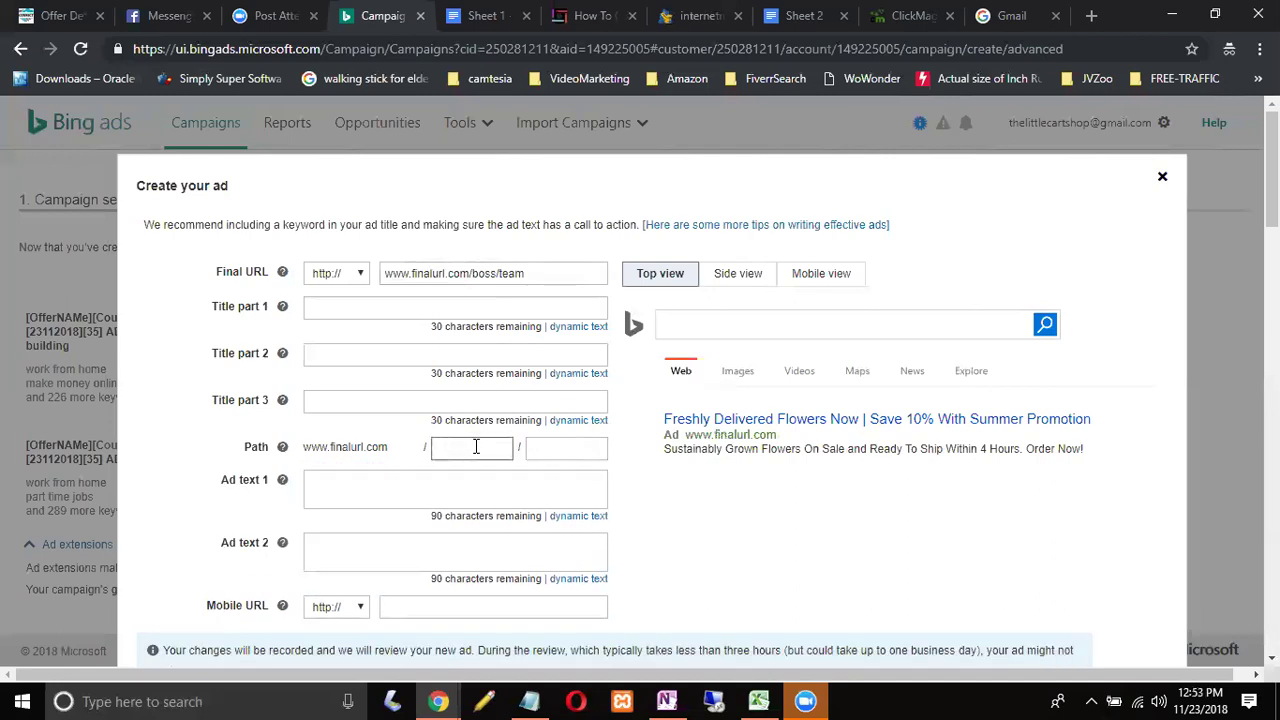
drag(778, 436, 690, 437)
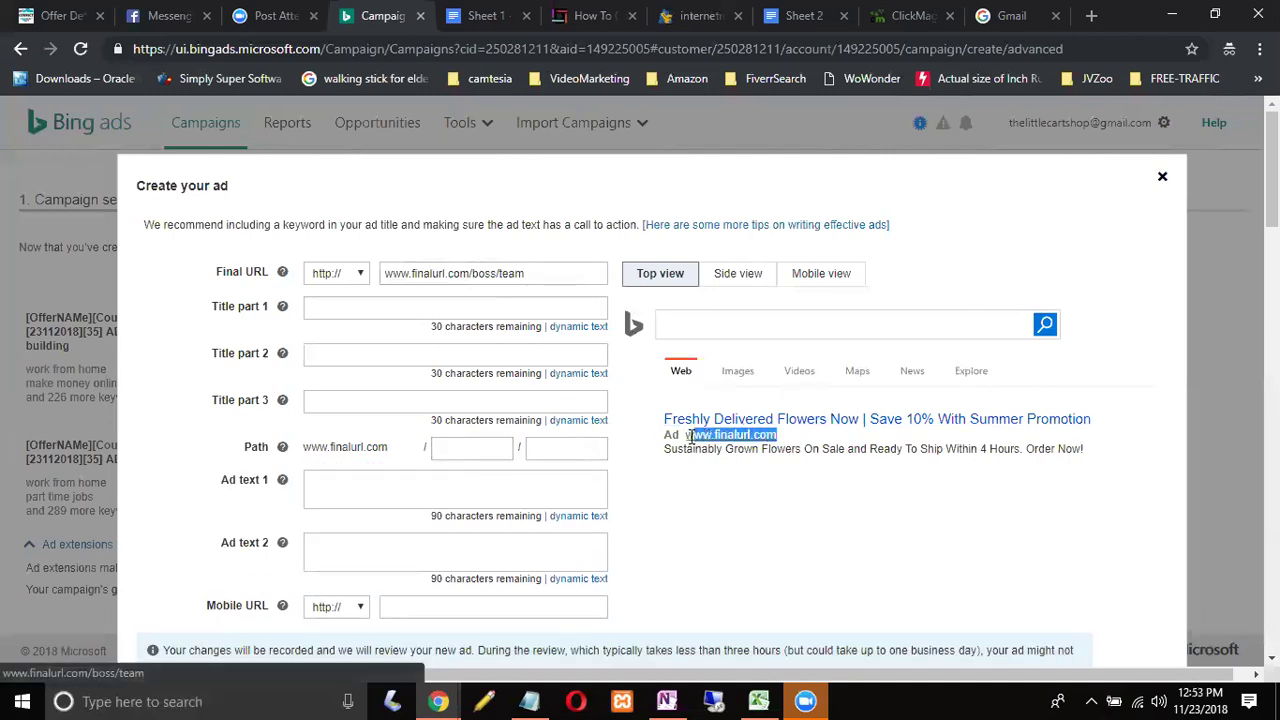
click(483, 450)
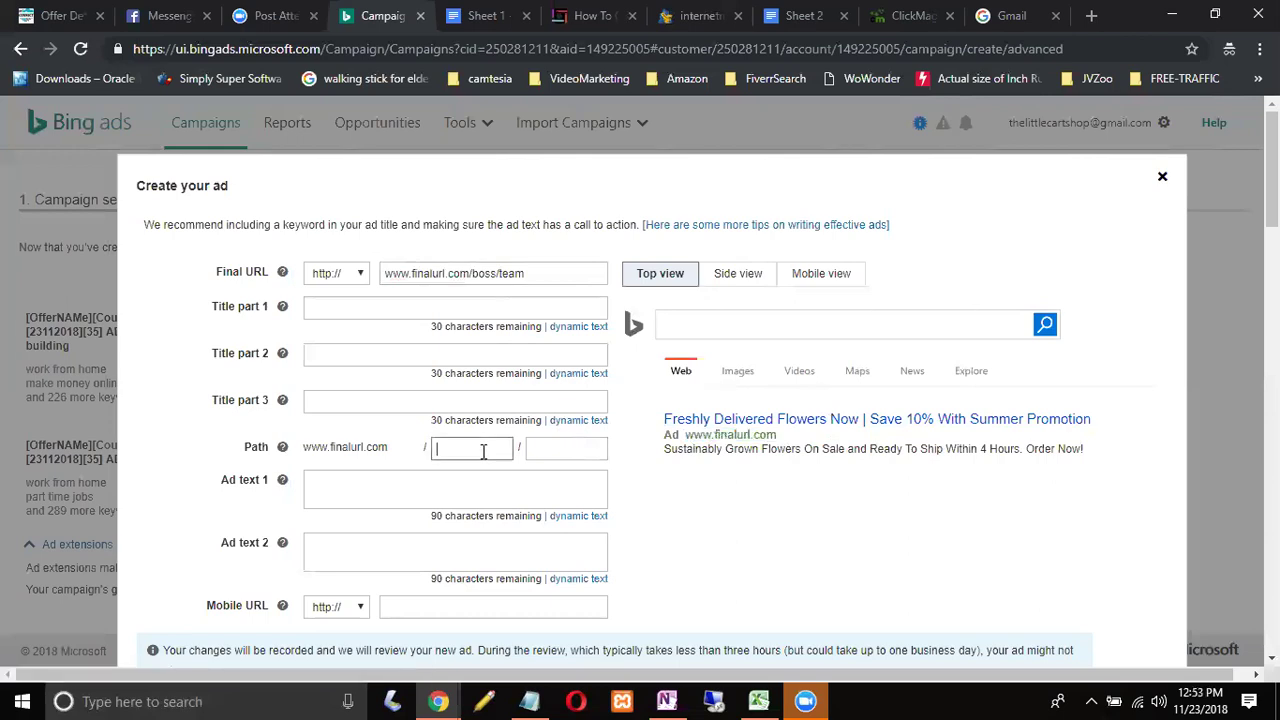
Step: Enter boss as the first path and team as the second path
text(boo)
text(ss)
click(567, 449)
text(team)
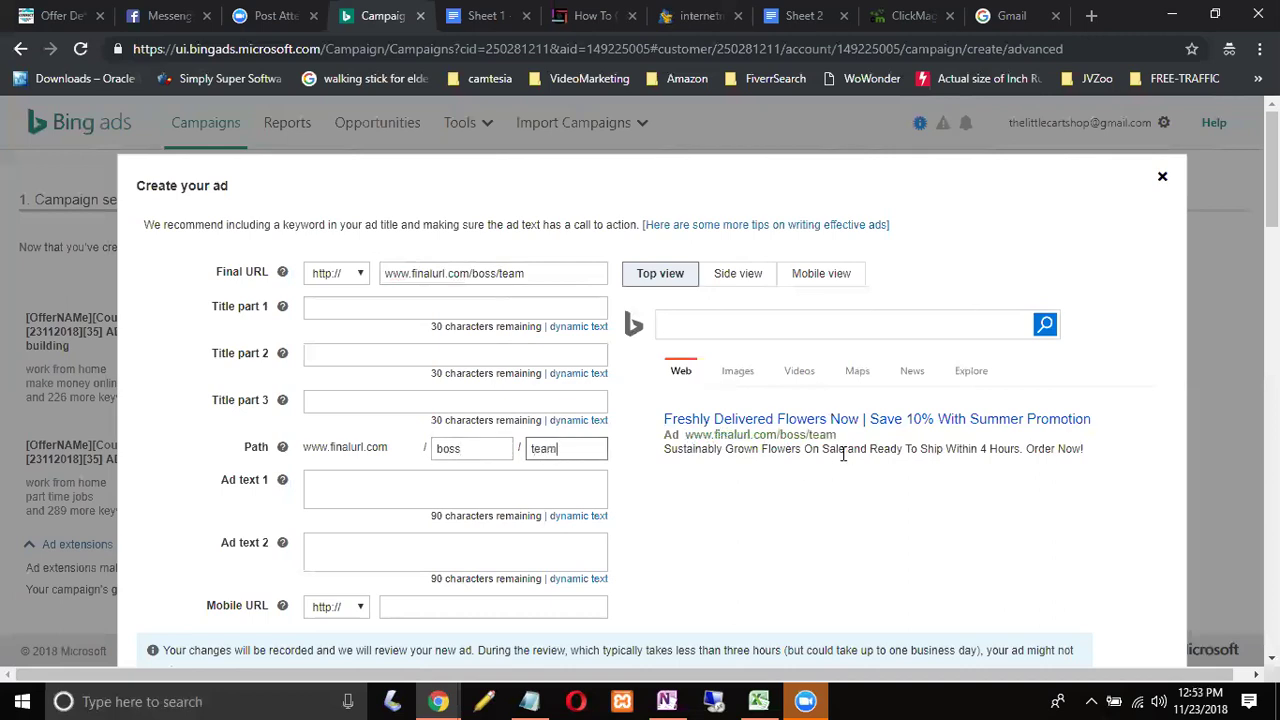
Step: Review the final URL's last subdirectory, the two ad text fields against the preview's description, and the Mobile URL field
double_click(508, 272)
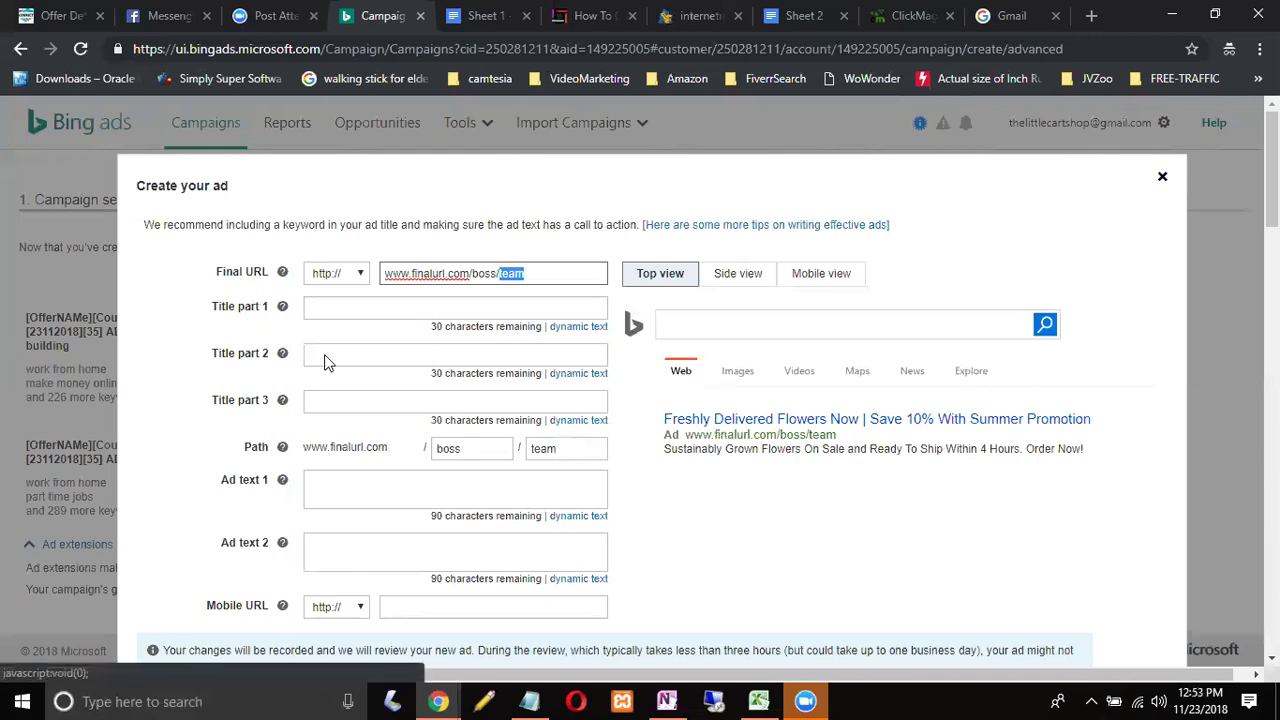
click(346, 477)
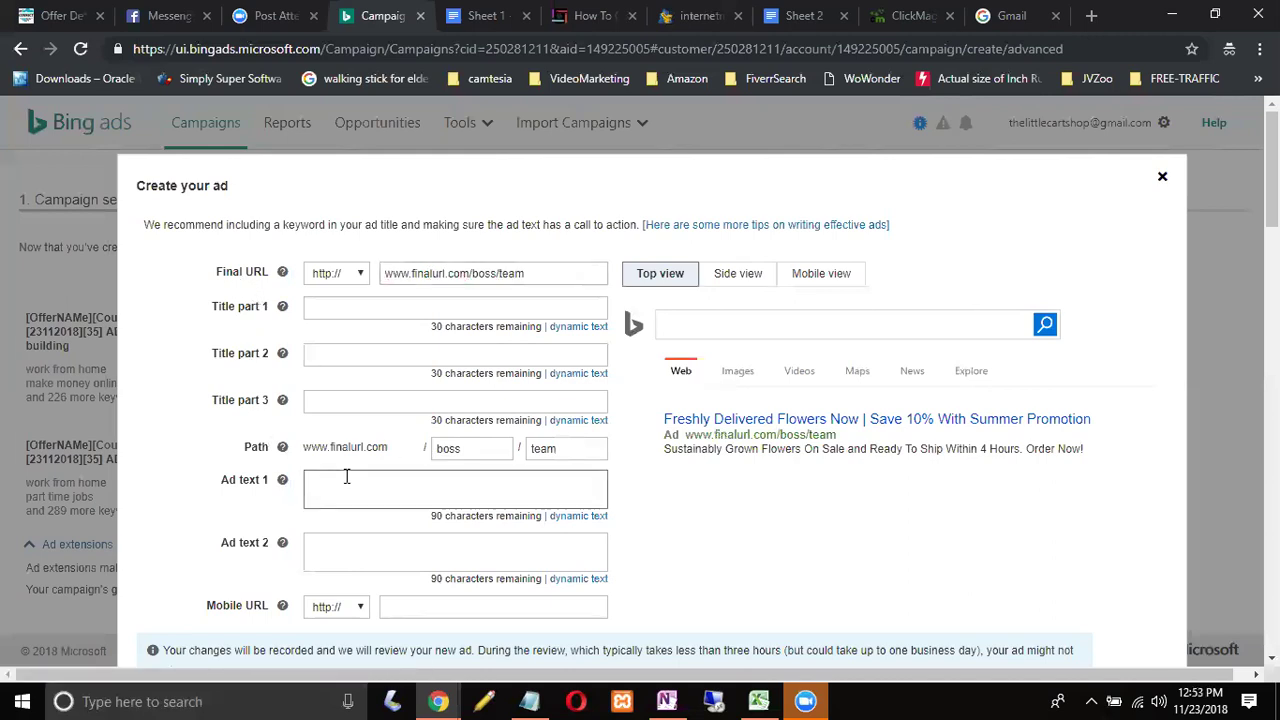
drag(665, 448, 1078, 455)
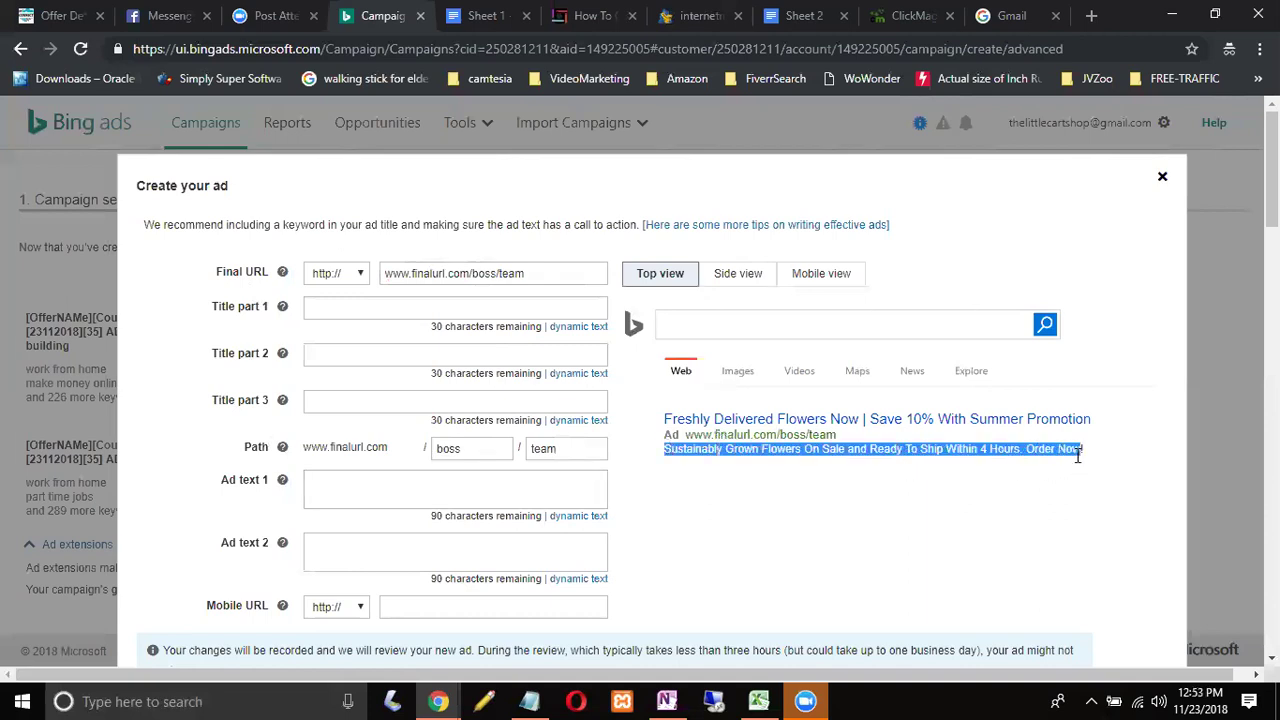
click(340, 543)
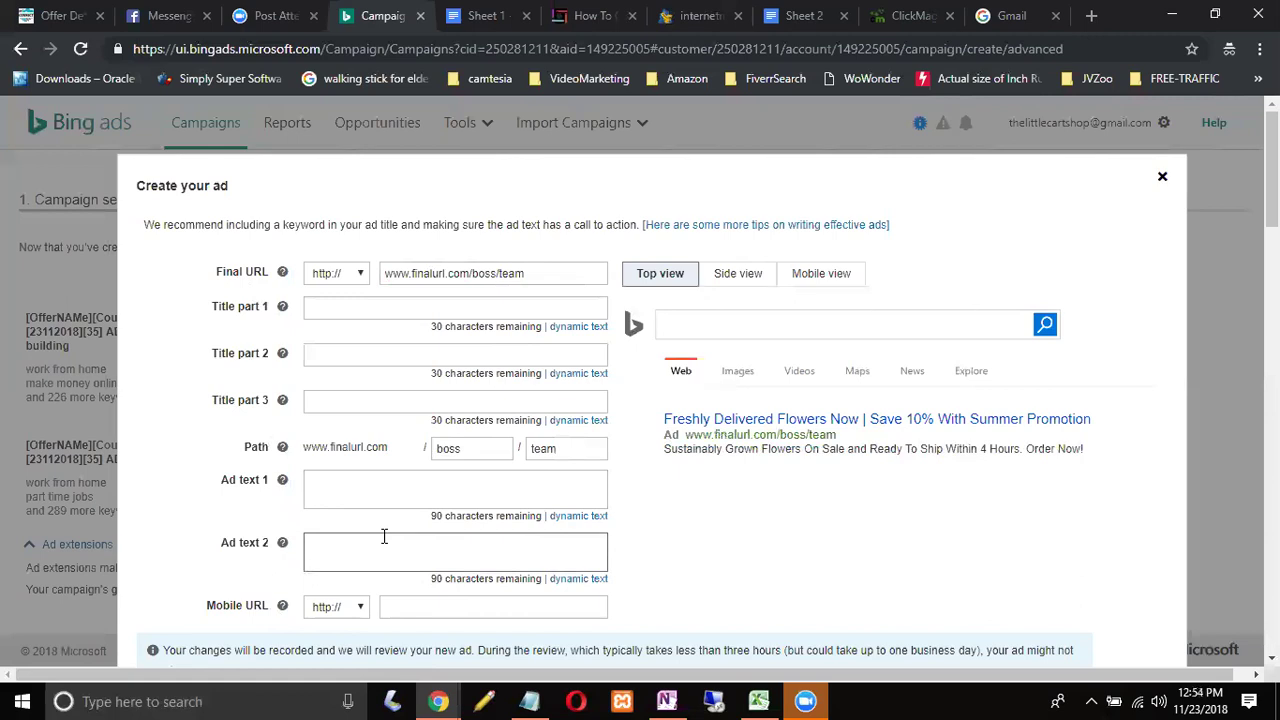
click(404, 607)
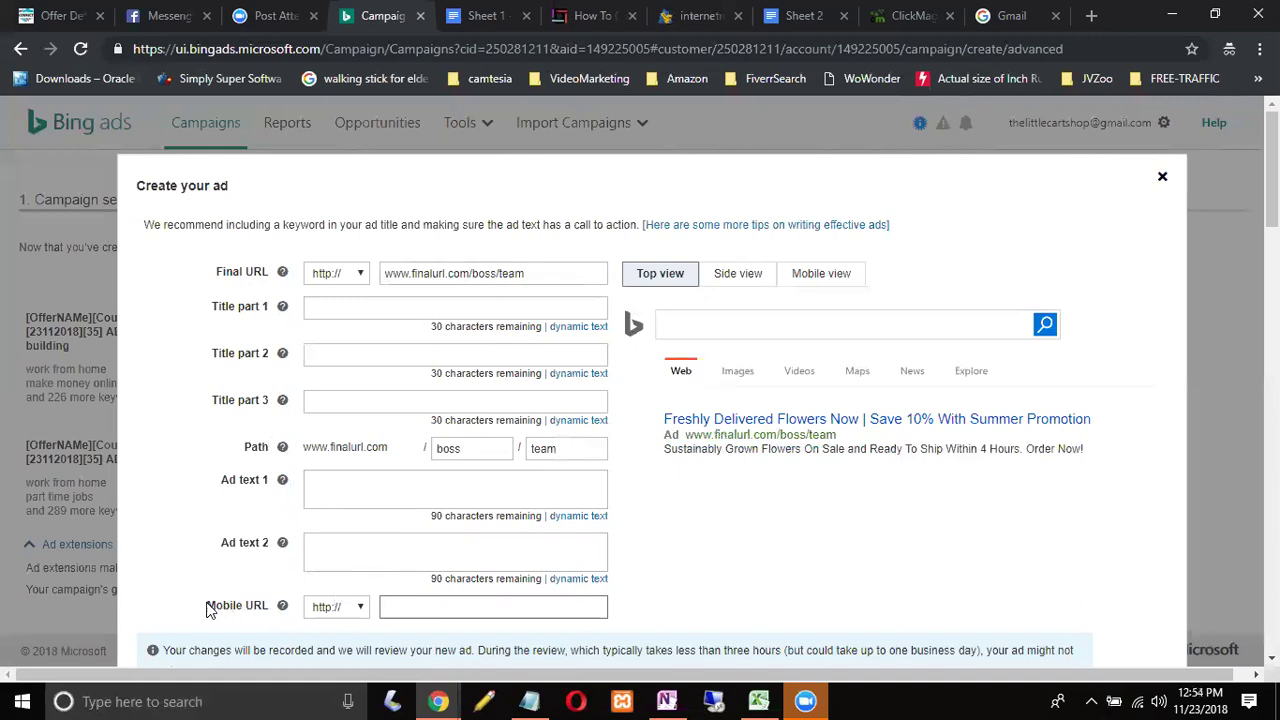
drag(206, 606, 270, 610)
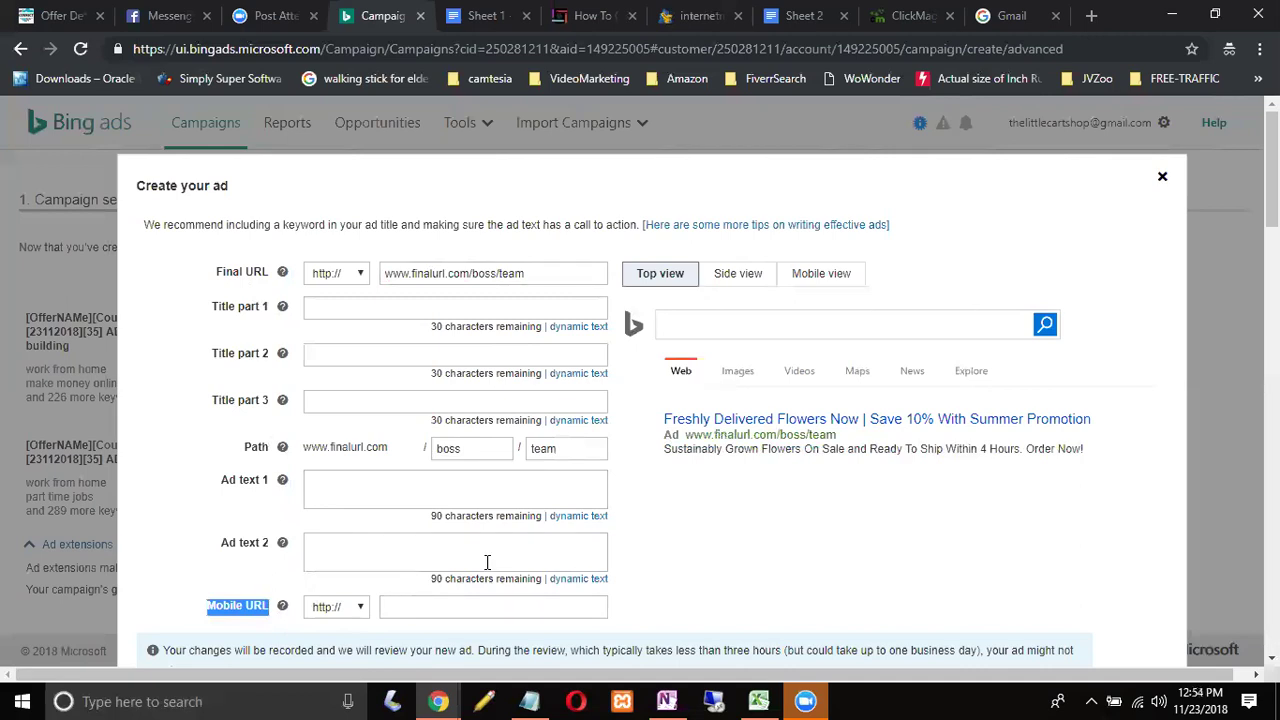
Step: Fill in title part 1 as "Ad Copy 1" and title part 2 as "Title Part 2"
click(386, 309)
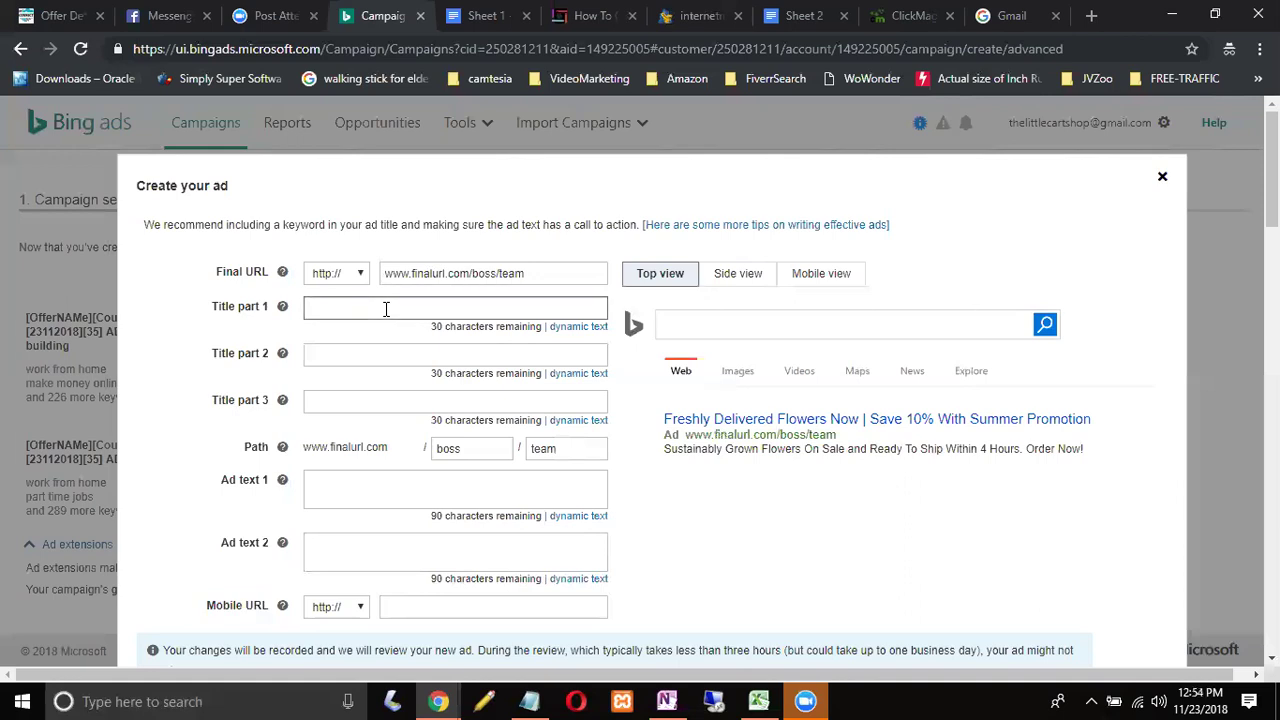
text(Ad Copy )
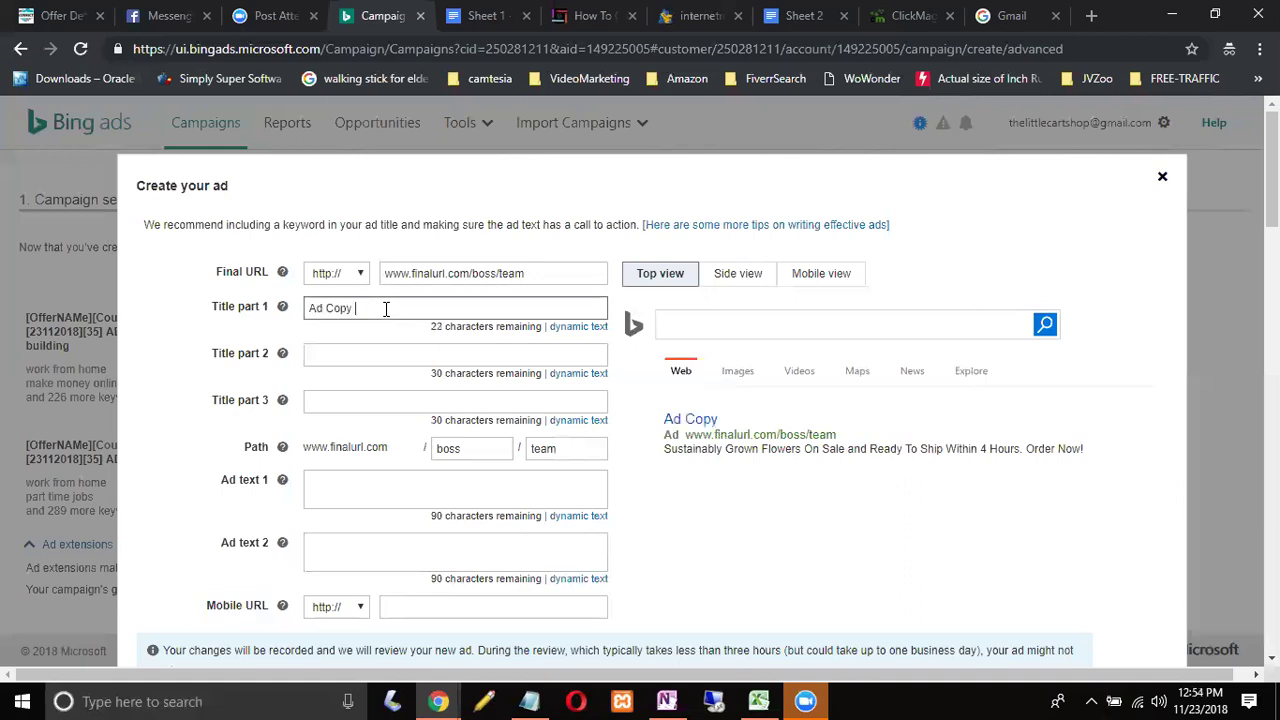
text(1)
click(384, 353)
text(T)
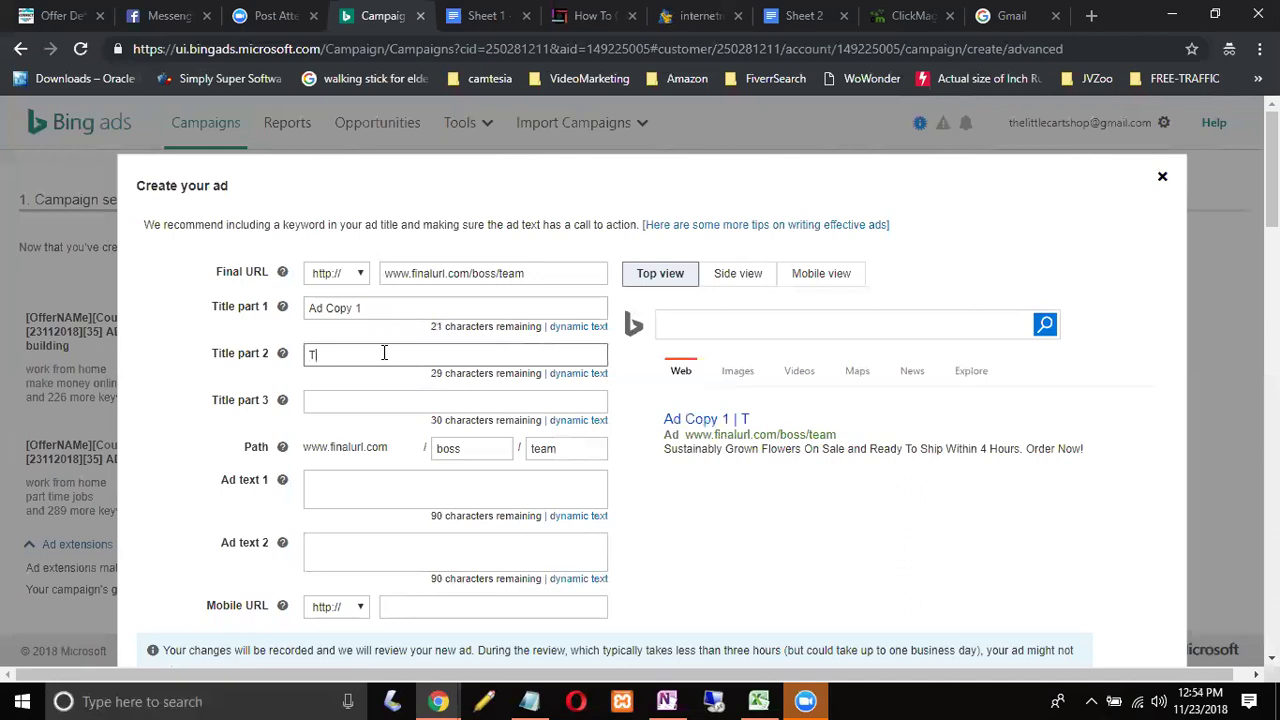
text(itle Part 2)
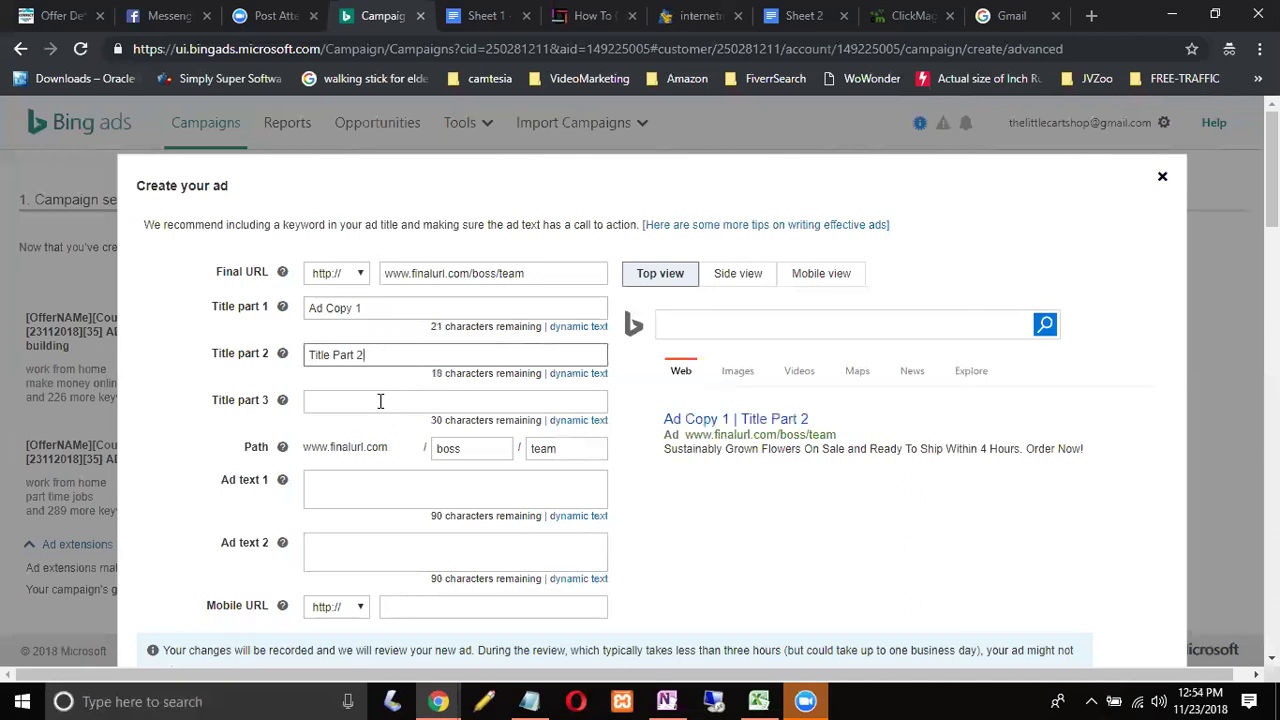
Step: Set Ad text 1 to "Description of The Offer"
click(360, 489)
text(D)
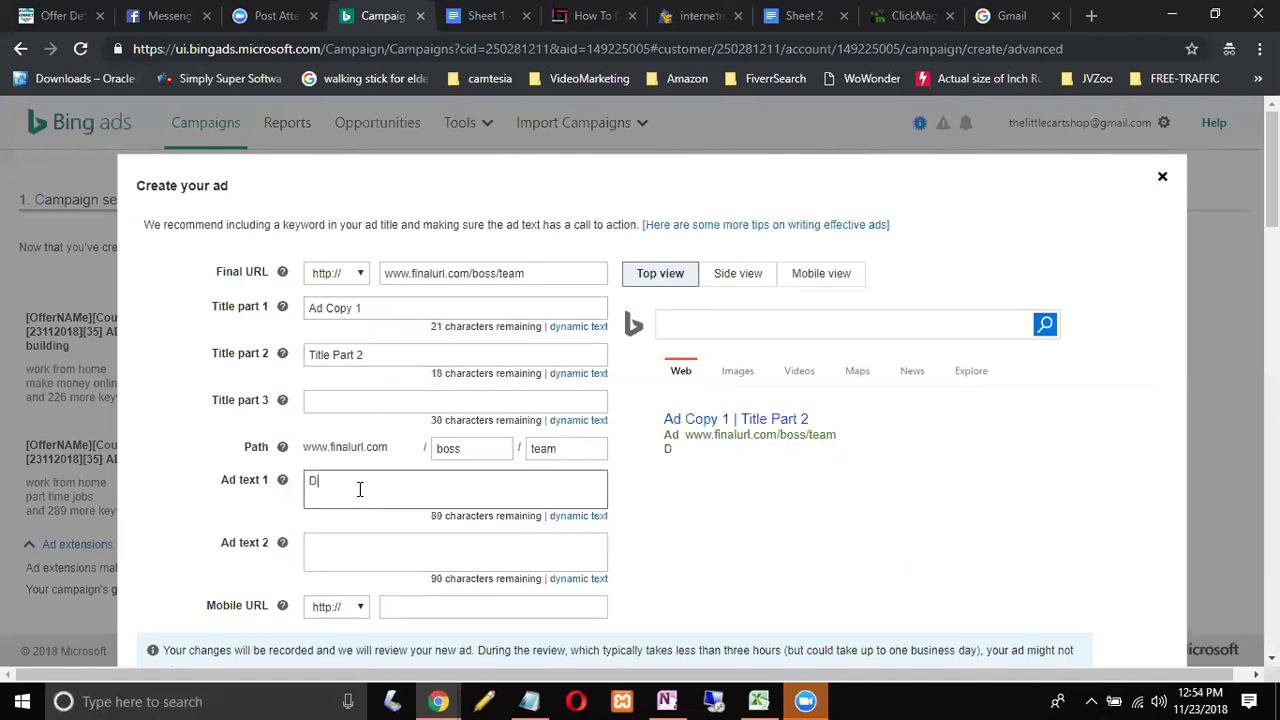
text(o)
key(BackSpace)
key(BackSpace)
text(e)
key(BackSpace)
text(Description of )
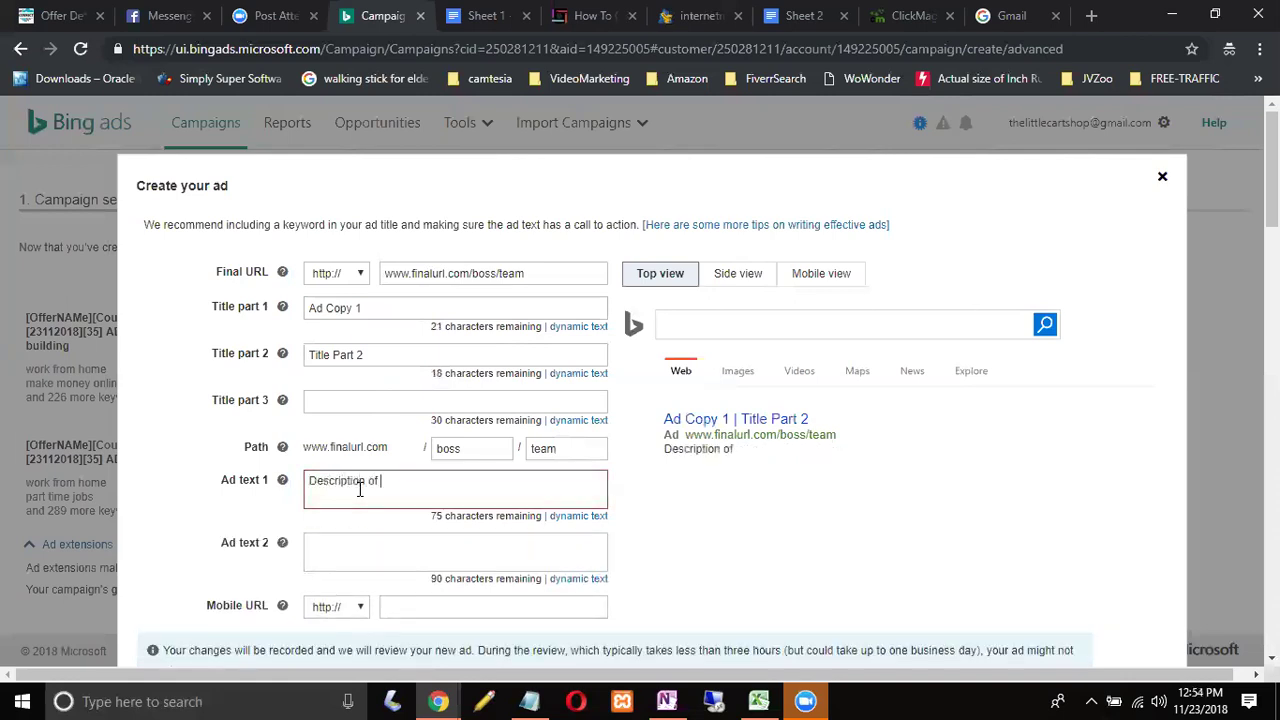
text(The Offer)
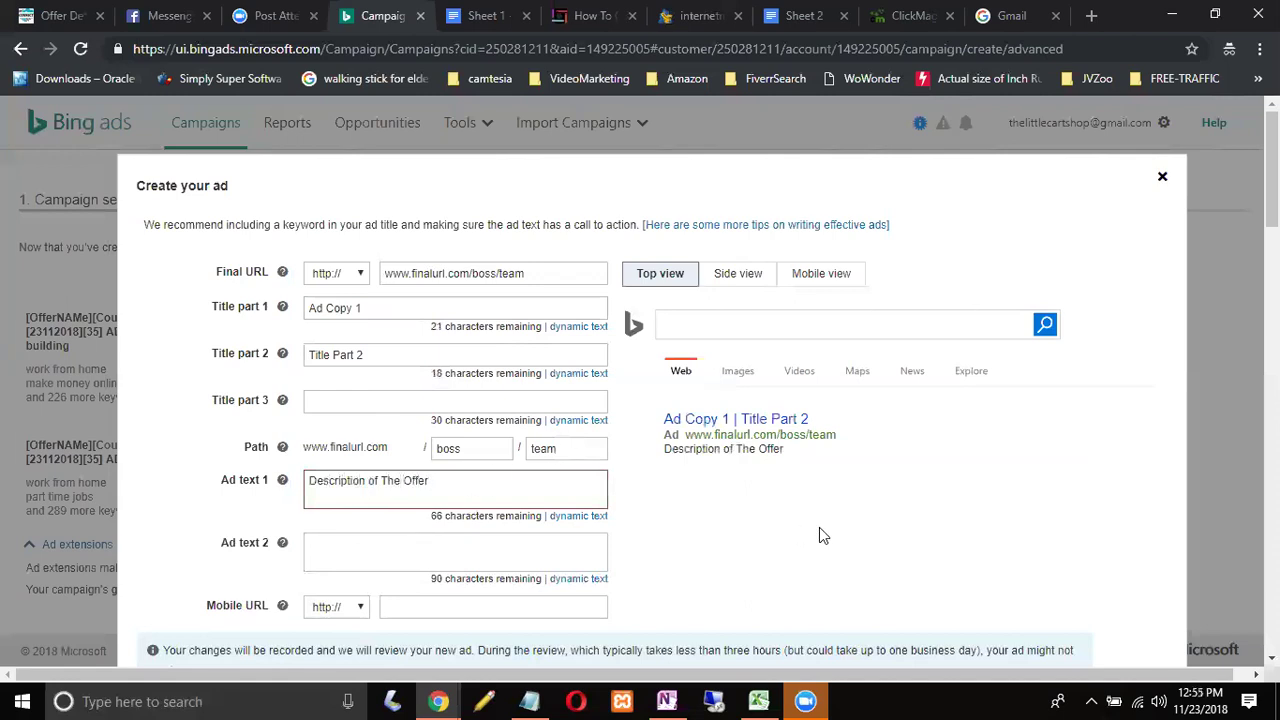
Step: Save the completed text ad without creating another one
scroll(819, 536, up, 3)
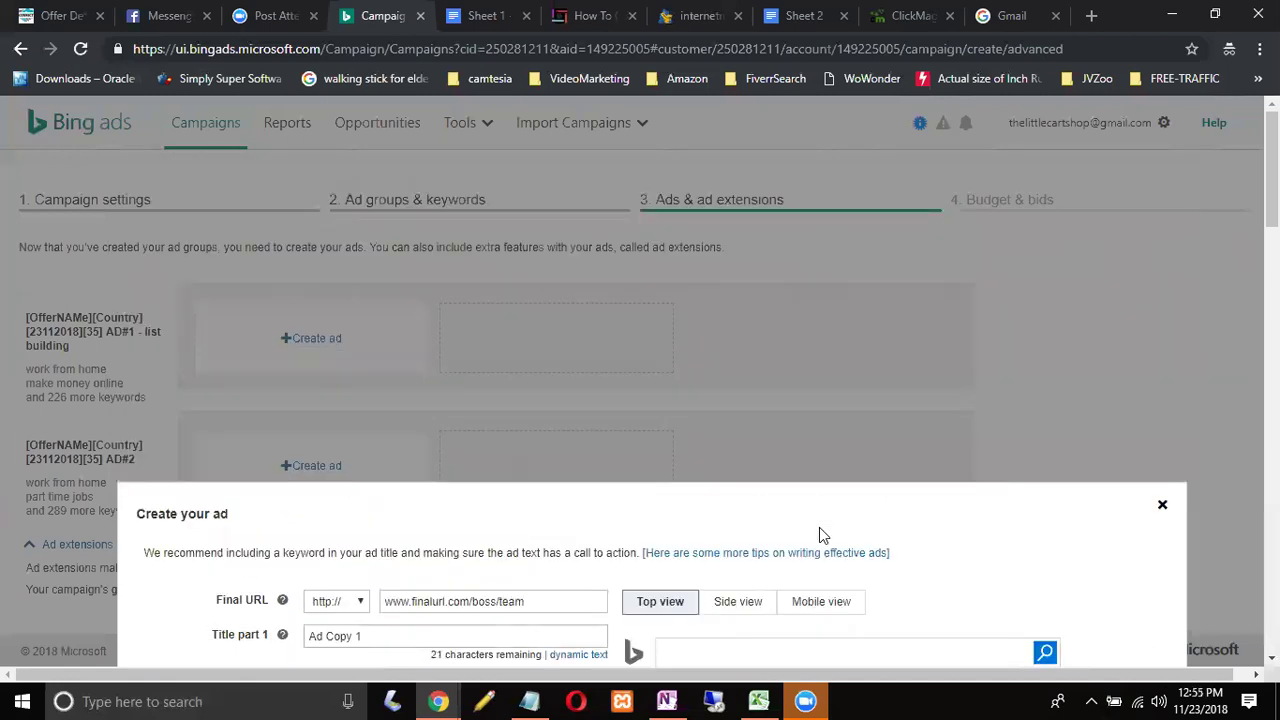
scroll(819, 536, up, 3)
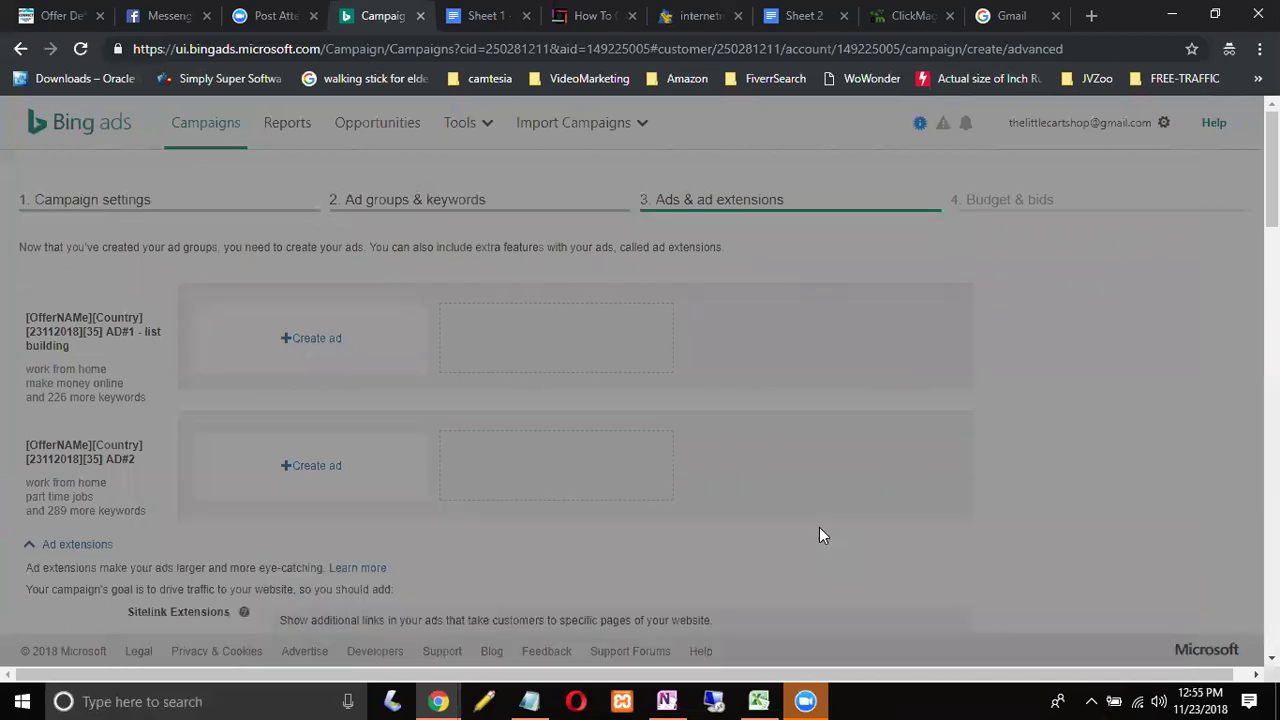
scroll(819, 536, down, 6)
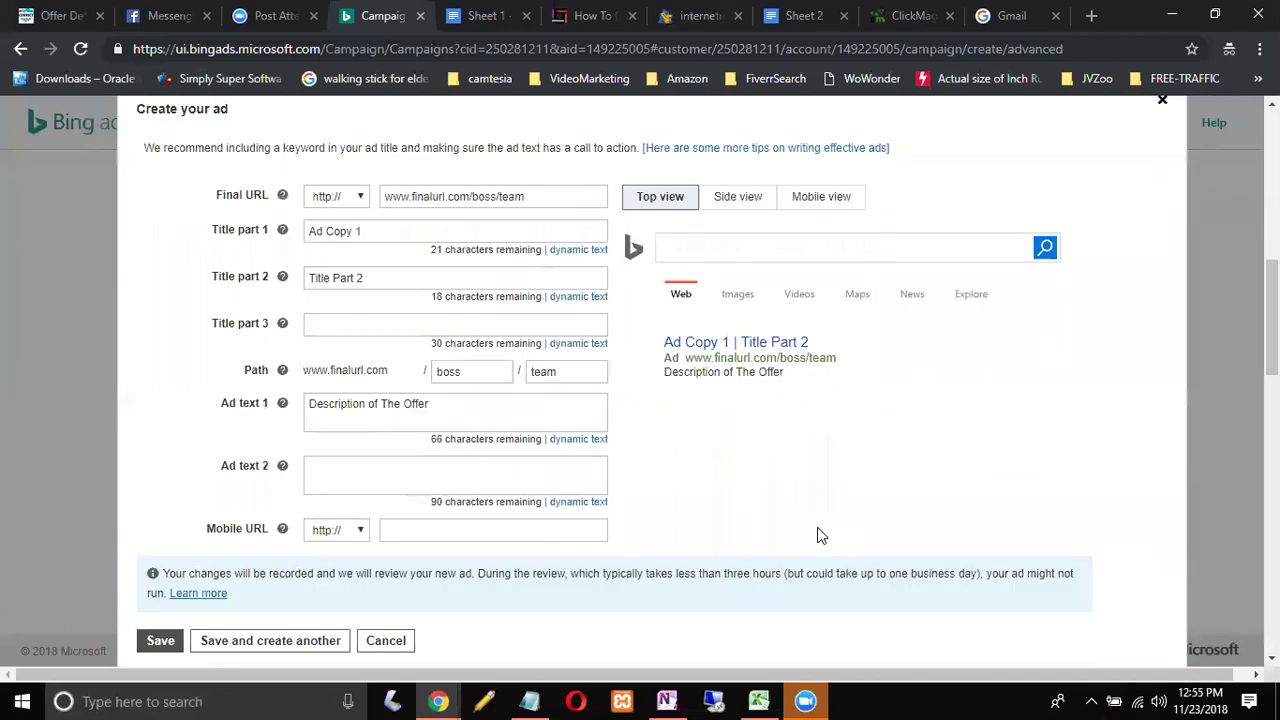
scroll(819, 536, down, 2)
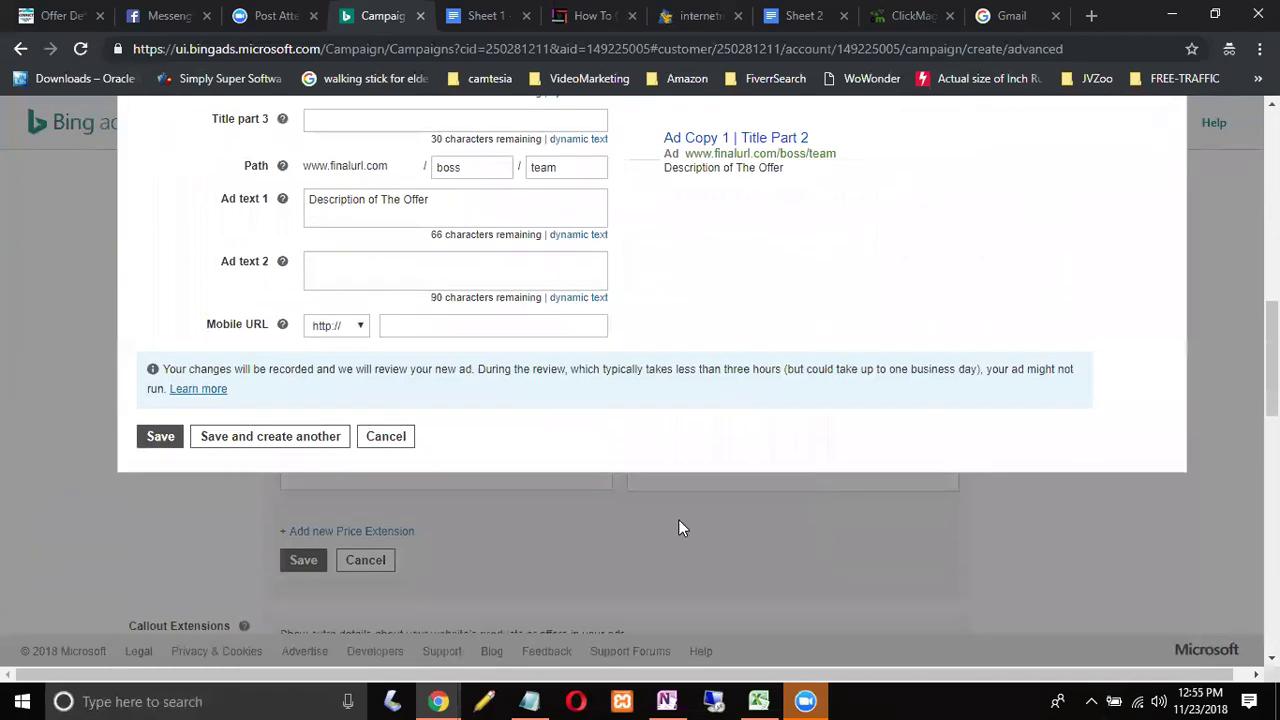
click(161, 438)
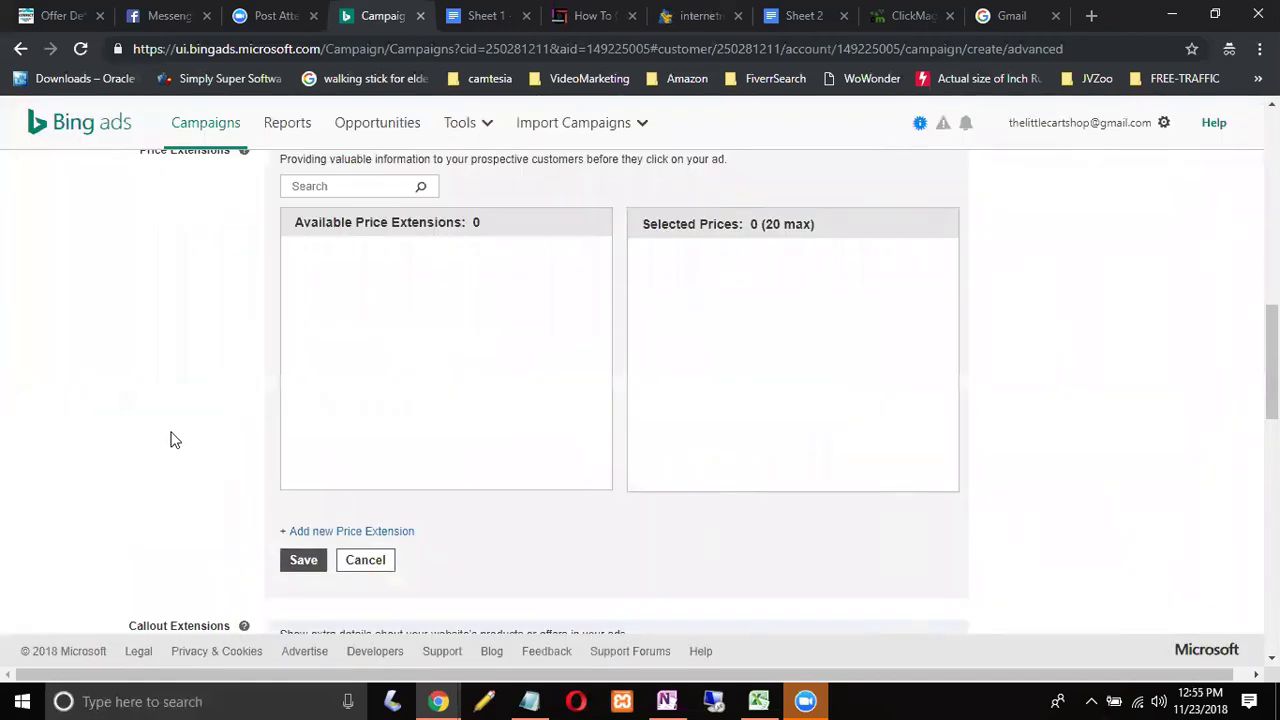
Step: Copy the first ad group's "Ad Copy 1 | Title Part 2" ad to all other ad groups
scroll(172, 440, up, 2)
scroll(172, 440, down, 1)
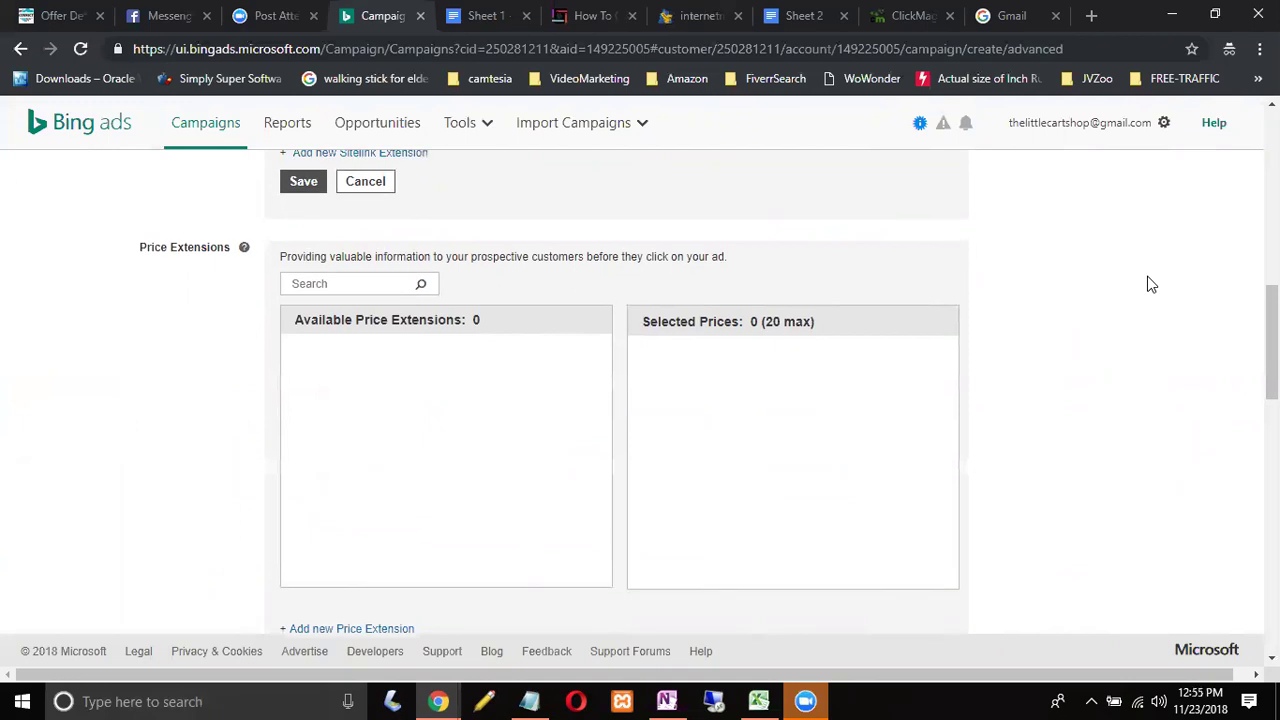
scroll(1150, 285, up, 5)
scroll(1150, 285, up, 4)
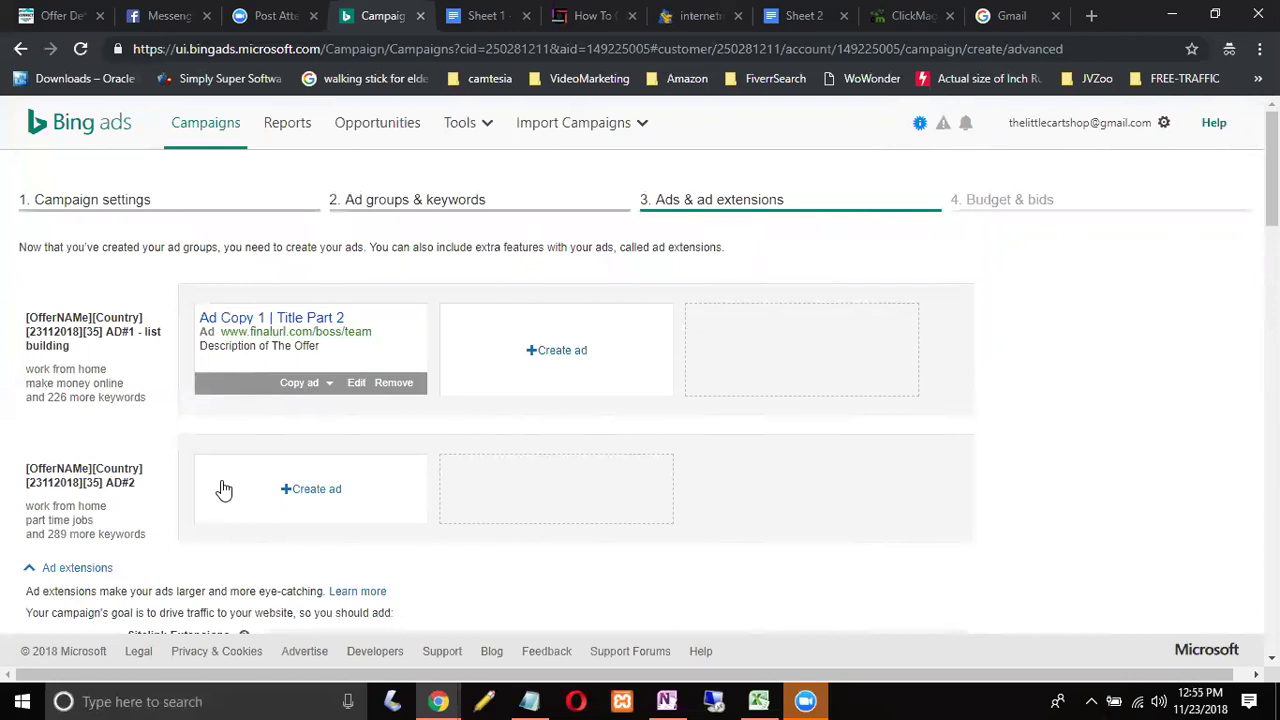
click(312, 384)
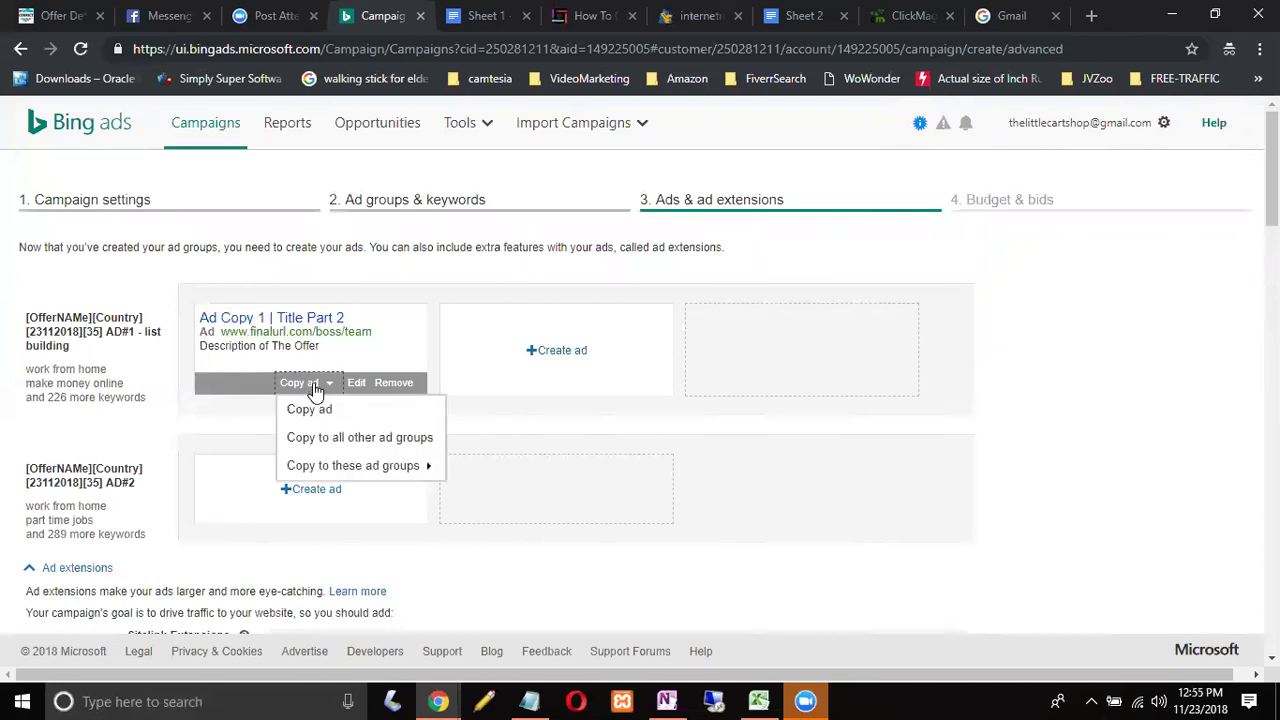
click(347, 440)
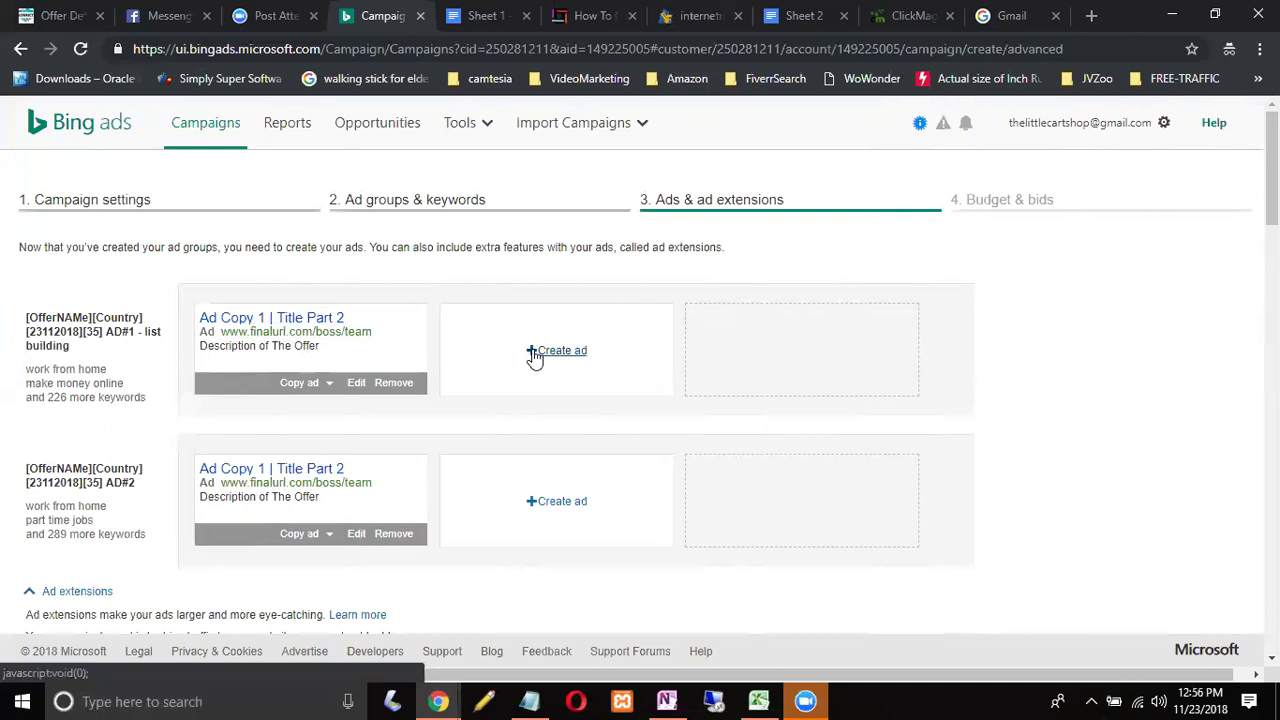
Step: Look through the sitelink, price, callout and structured snippet extension sections beneath the ads
mouse_move(826, 698)
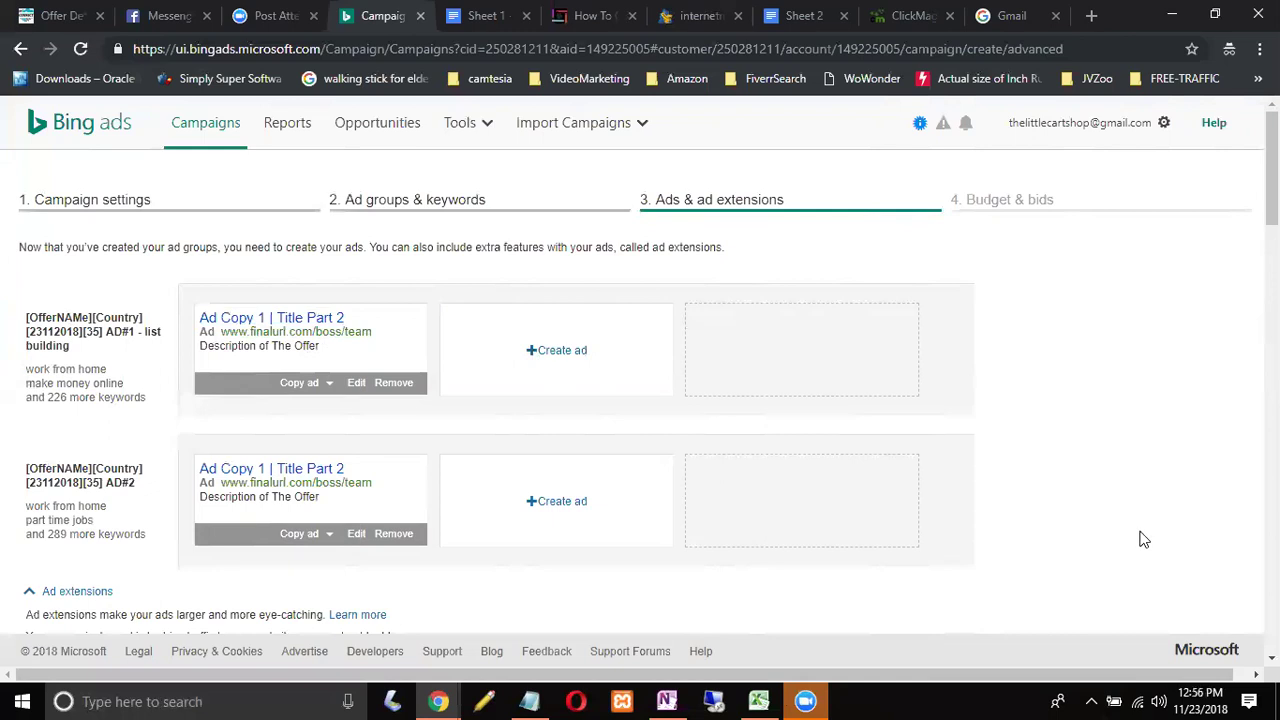
scroll(1144, 540, down, 3)
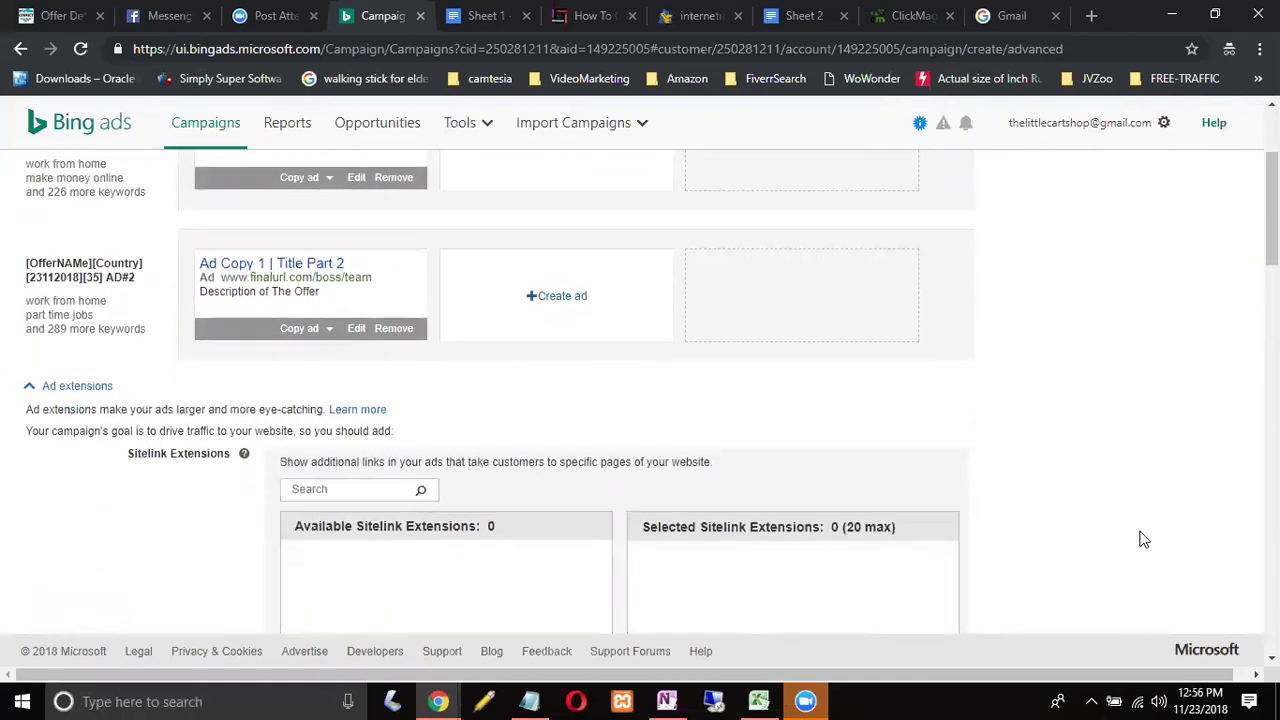
scroll(1144, 540, down, 5)
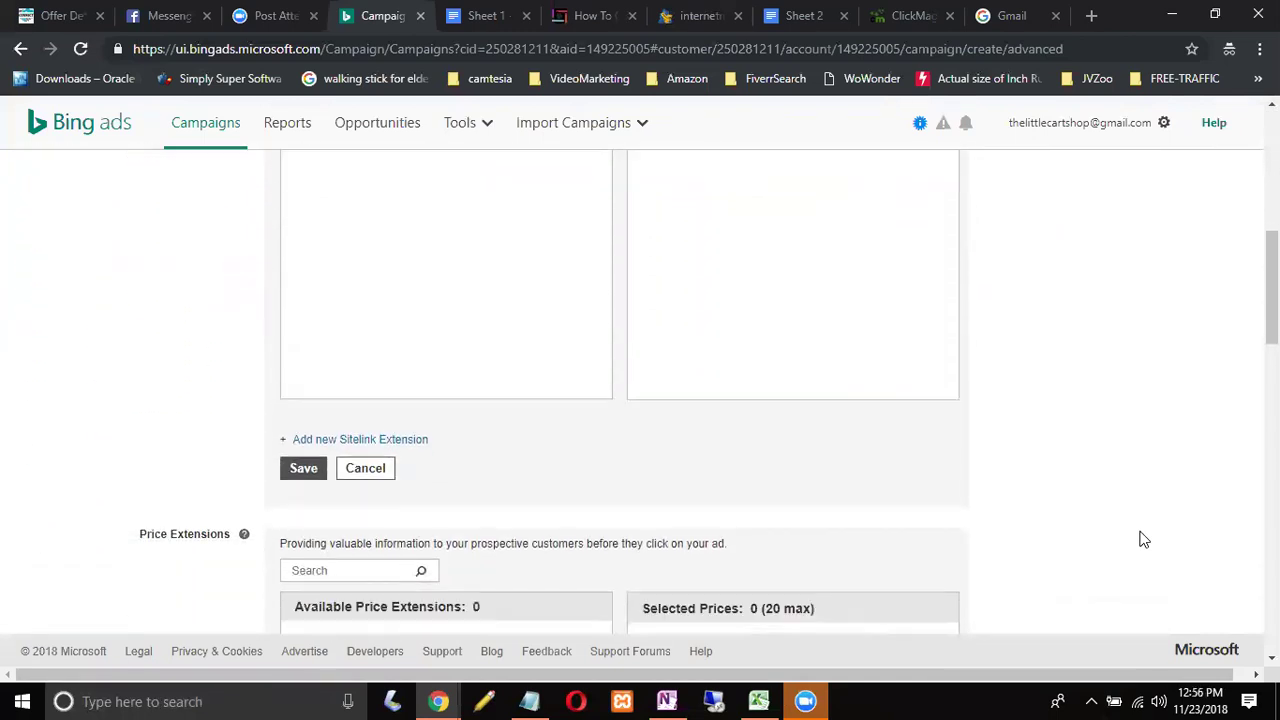
scroll(1144, 540, down, 10)
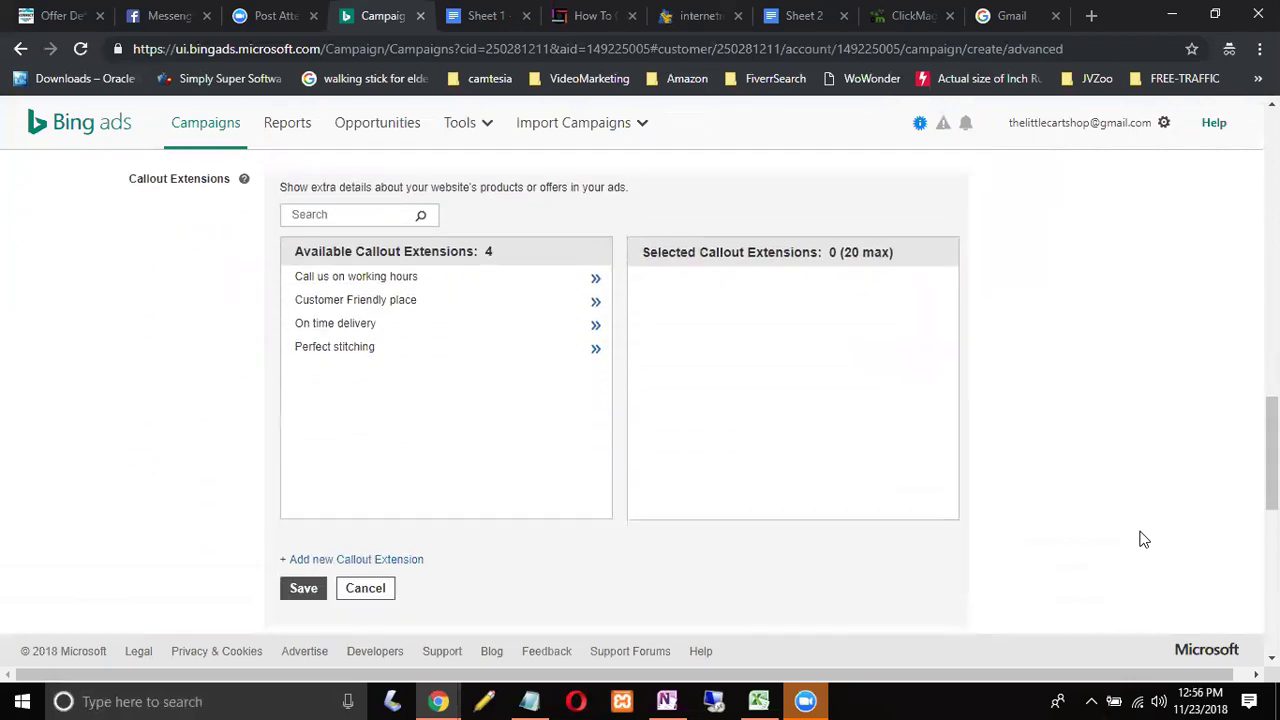
scroll(1144, 540, down, 2)
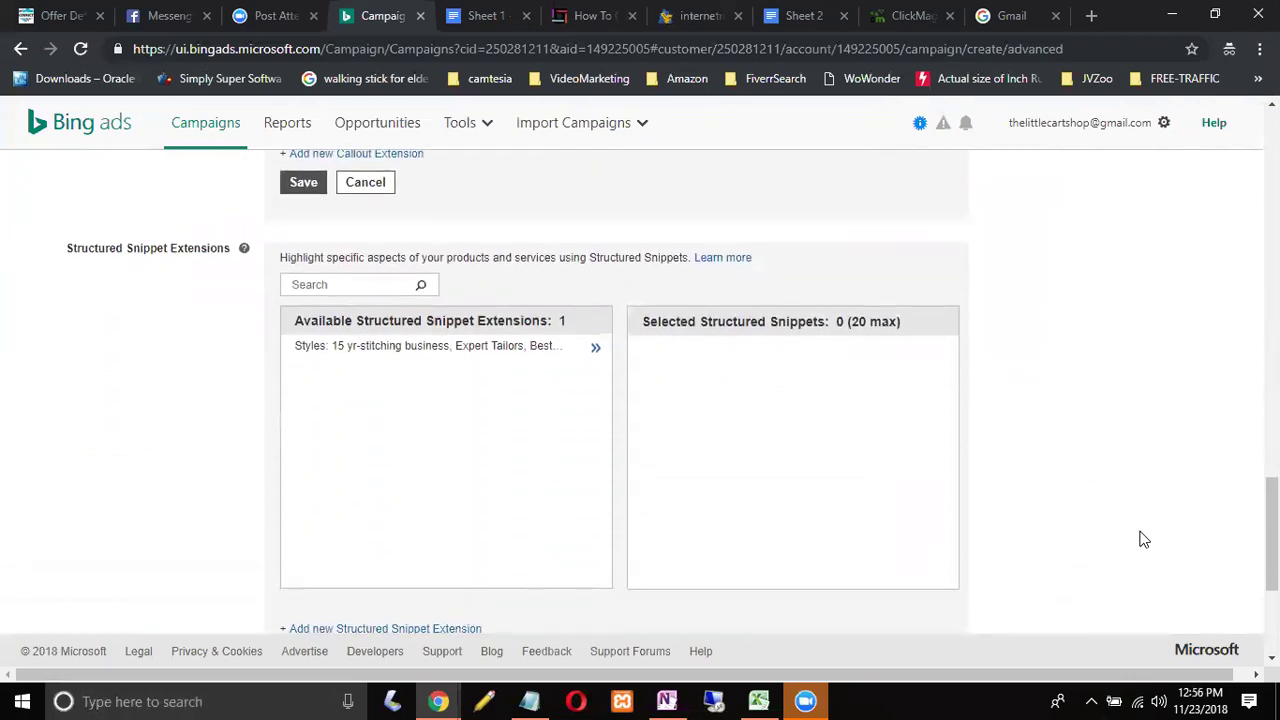
scroll(1144, 540, down, 1)
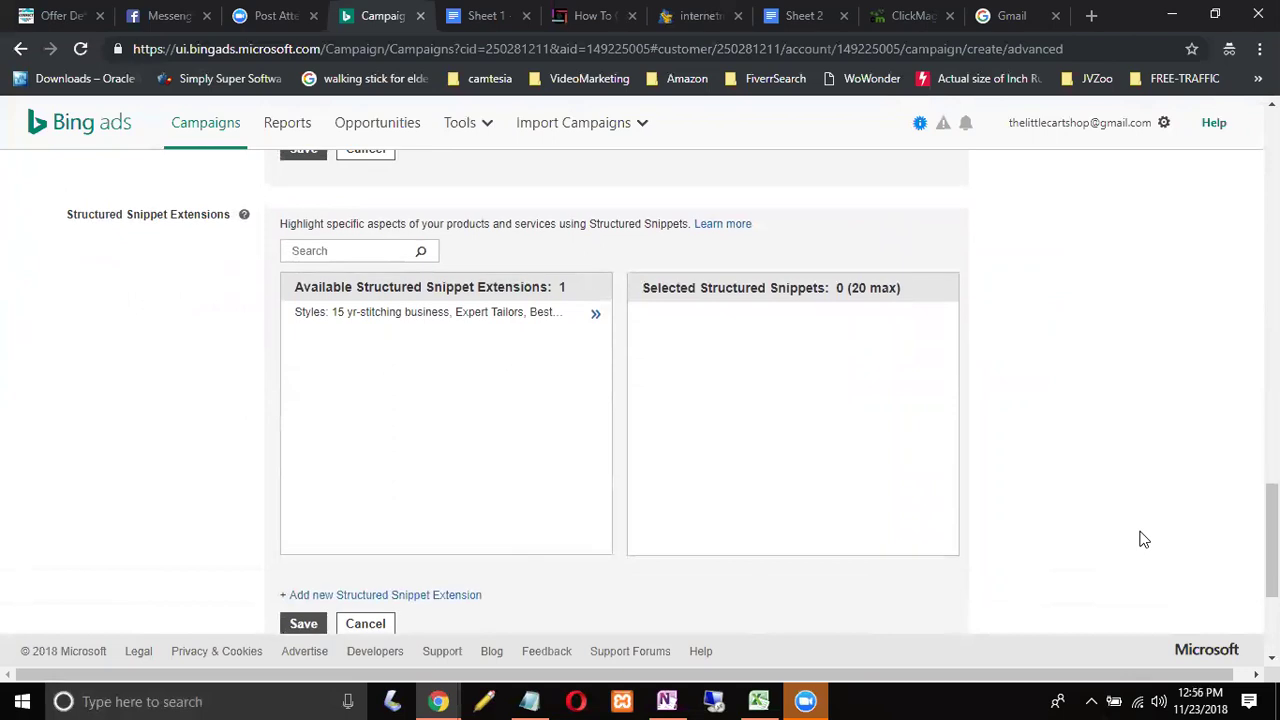
scroll(1144, 540, up, 5)
scroll(1144, 540, up, 9)
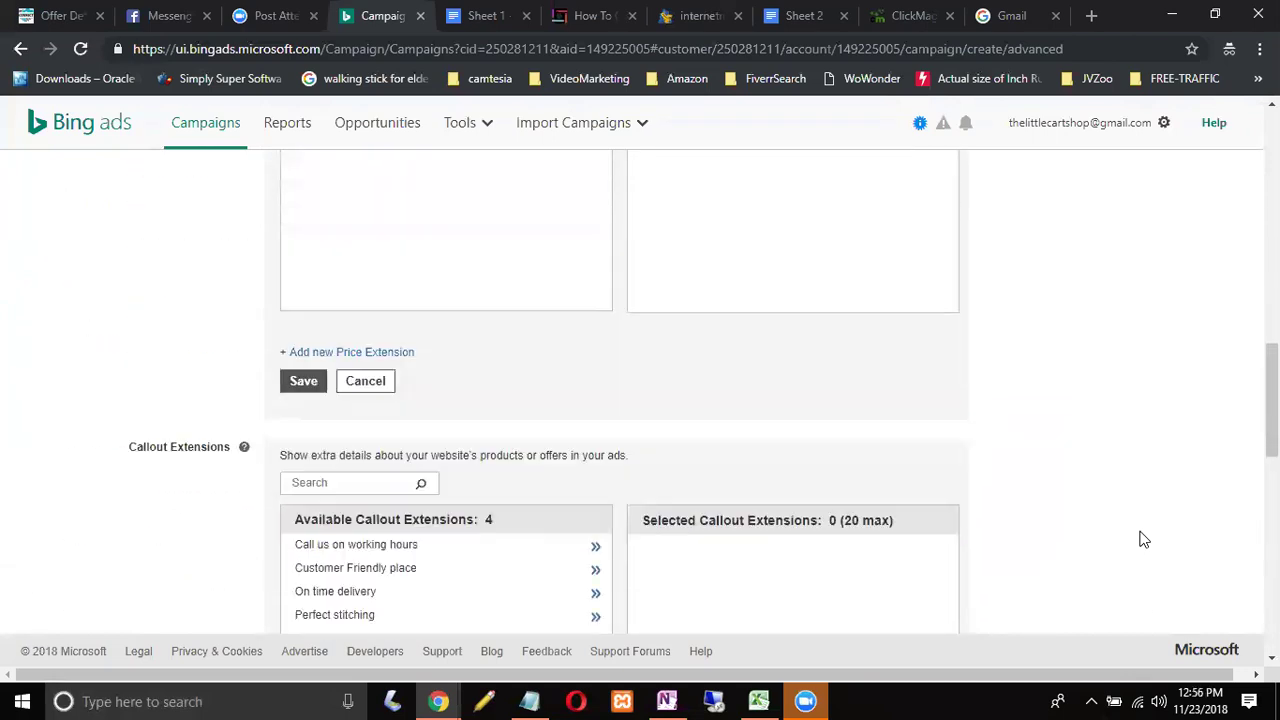
scroll(1144, 540, up, 8)
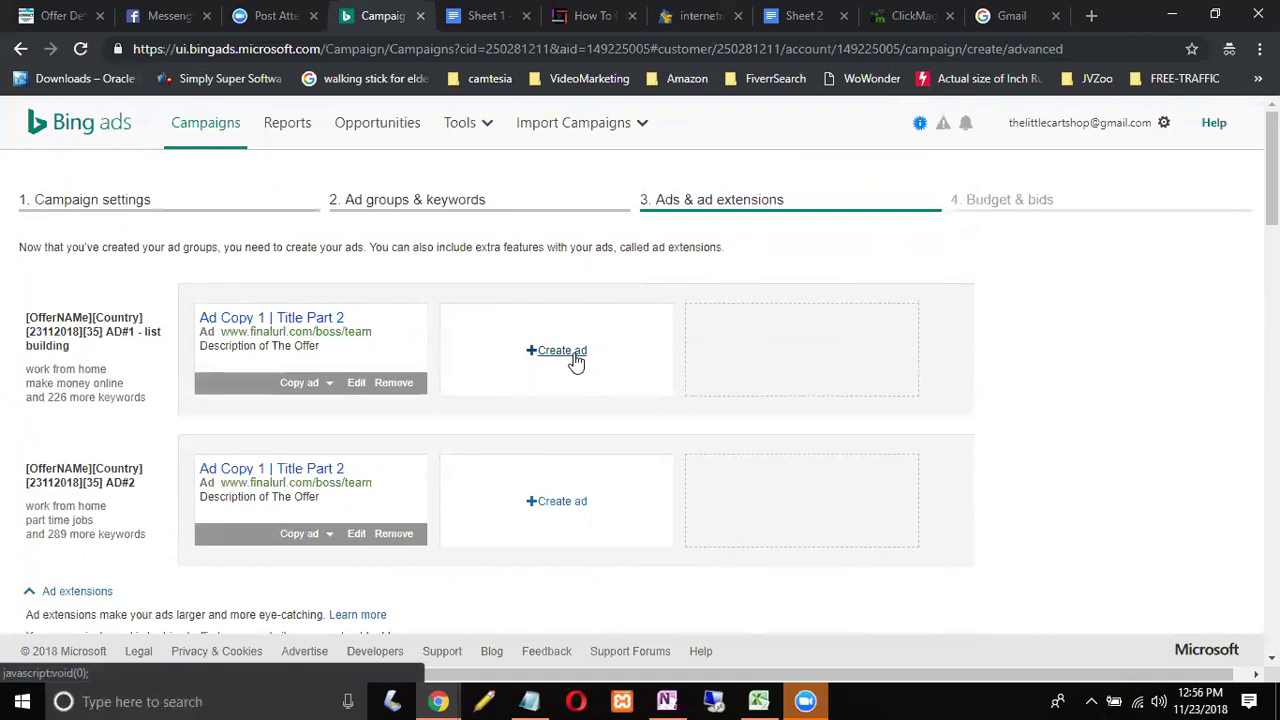
Step: Duplicate the "Ad Copy 1 | Title Part 2" ad six times within the first ad group (AD#1 - list building)
click(328, 386)
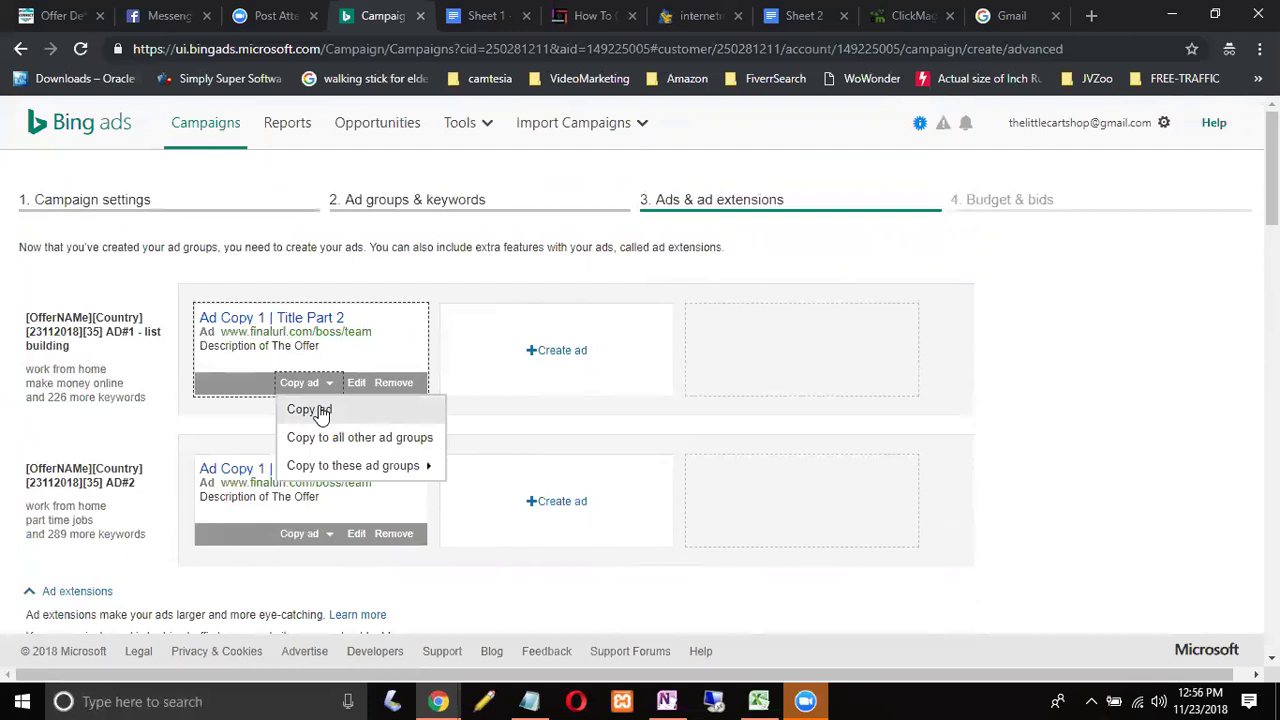
click(318, 410)
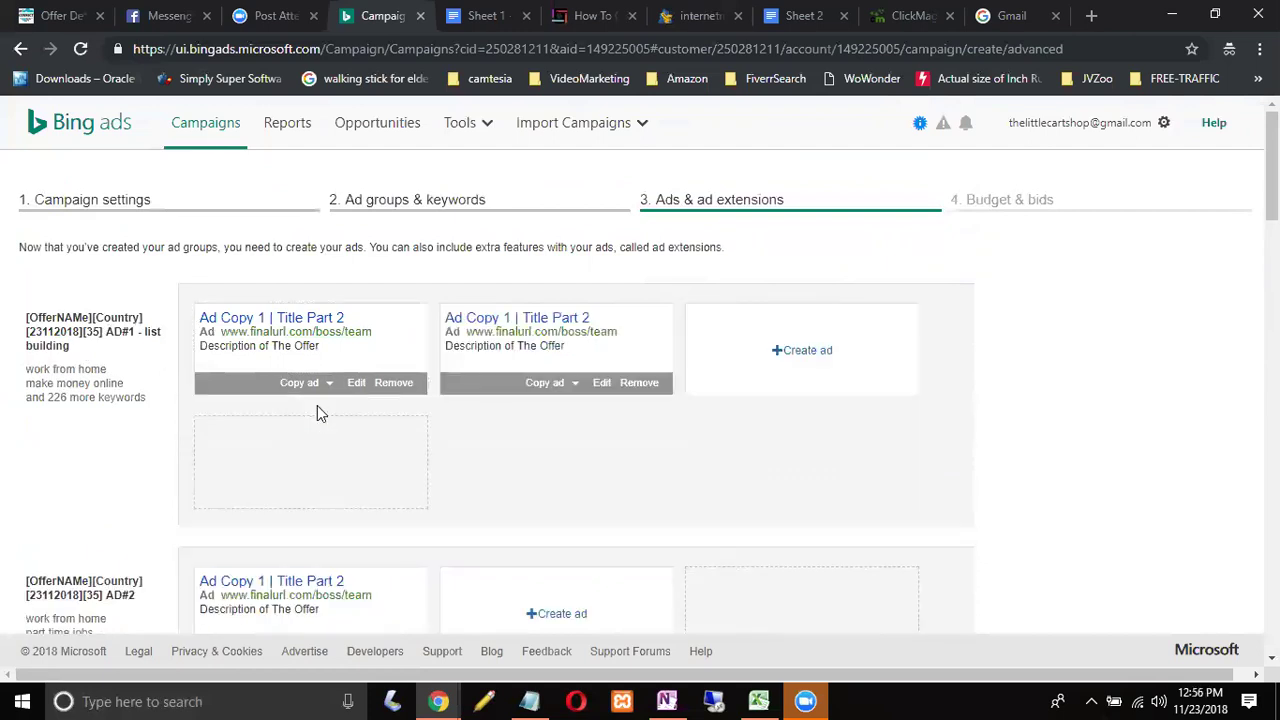
click(555, 388)
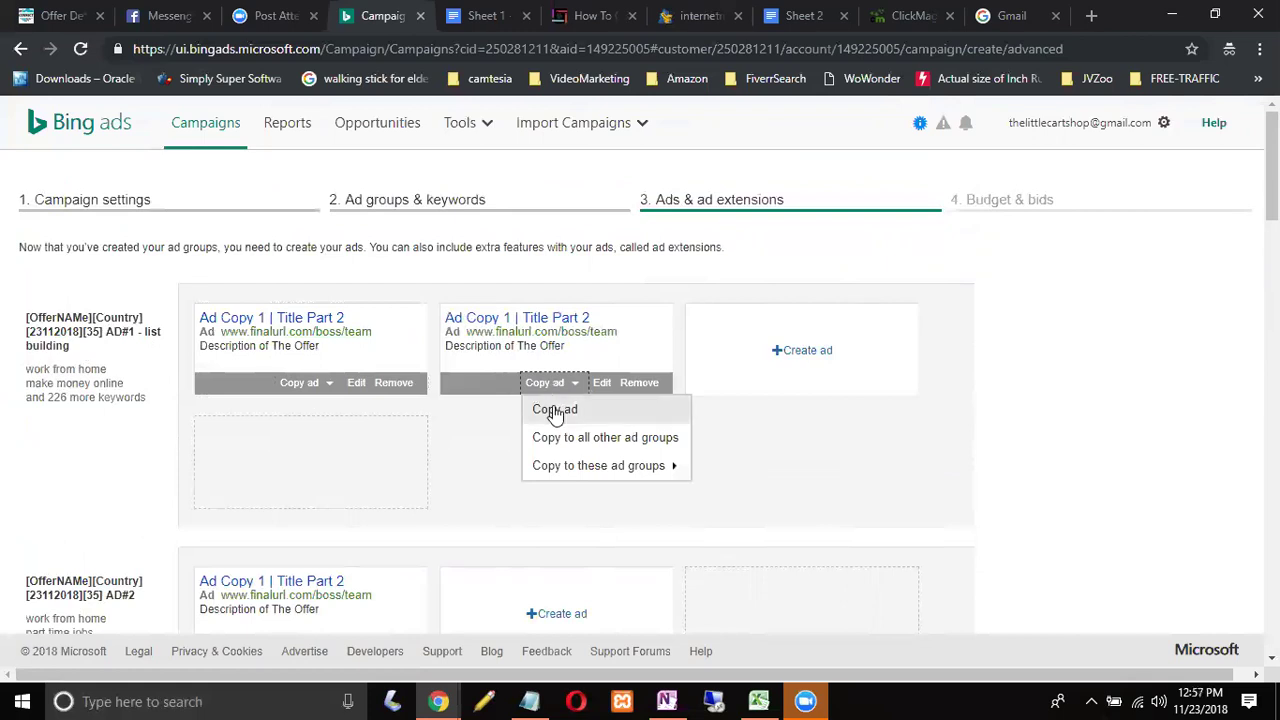
click(555, 410)
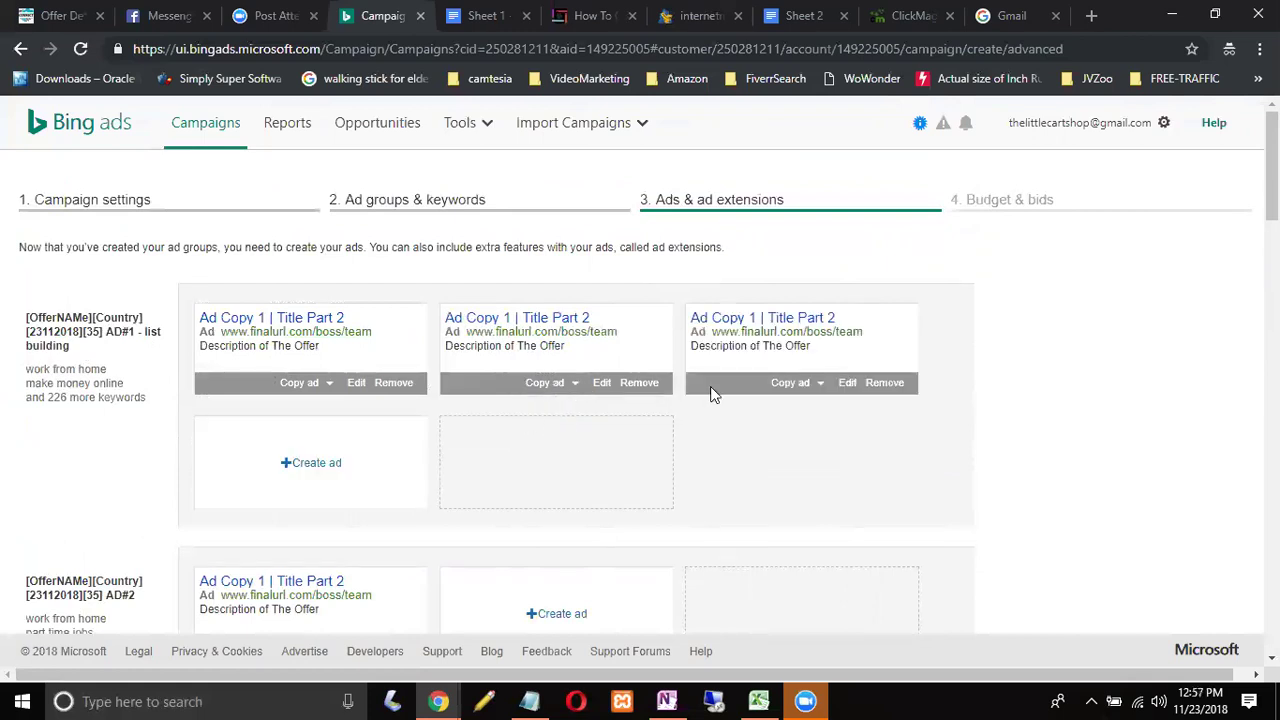
click(566, 386)
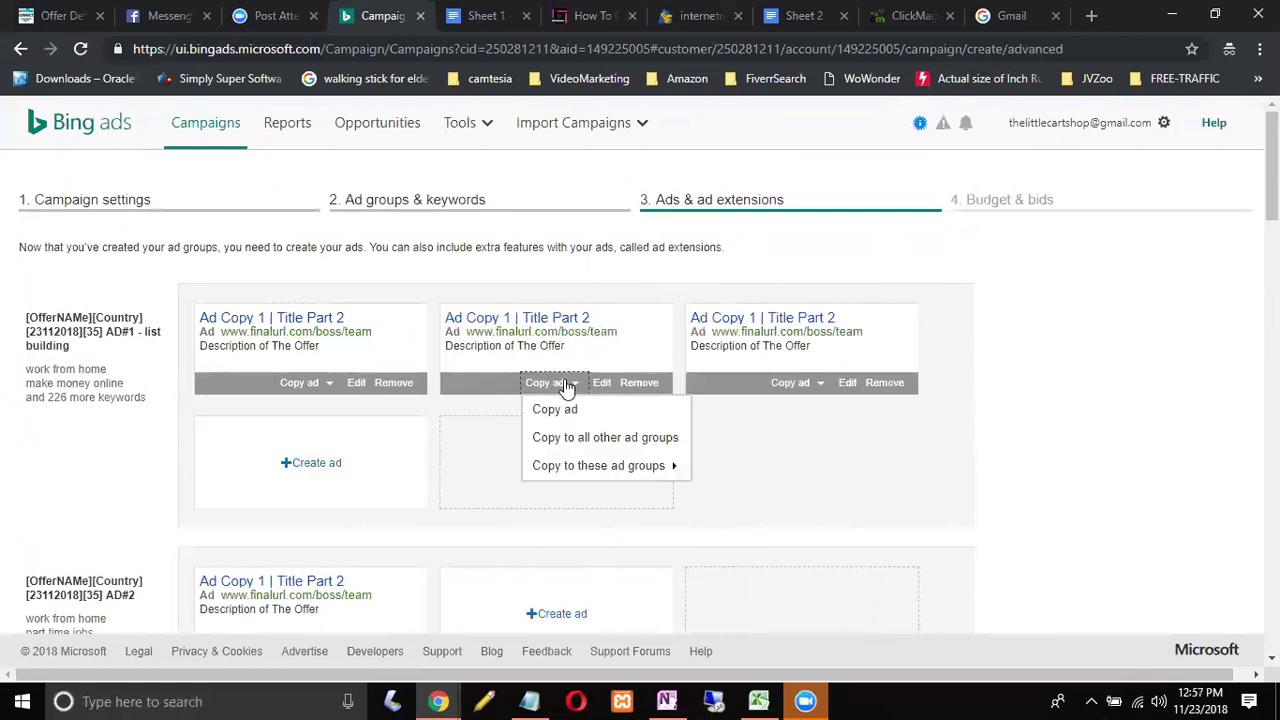
click(560, 411)
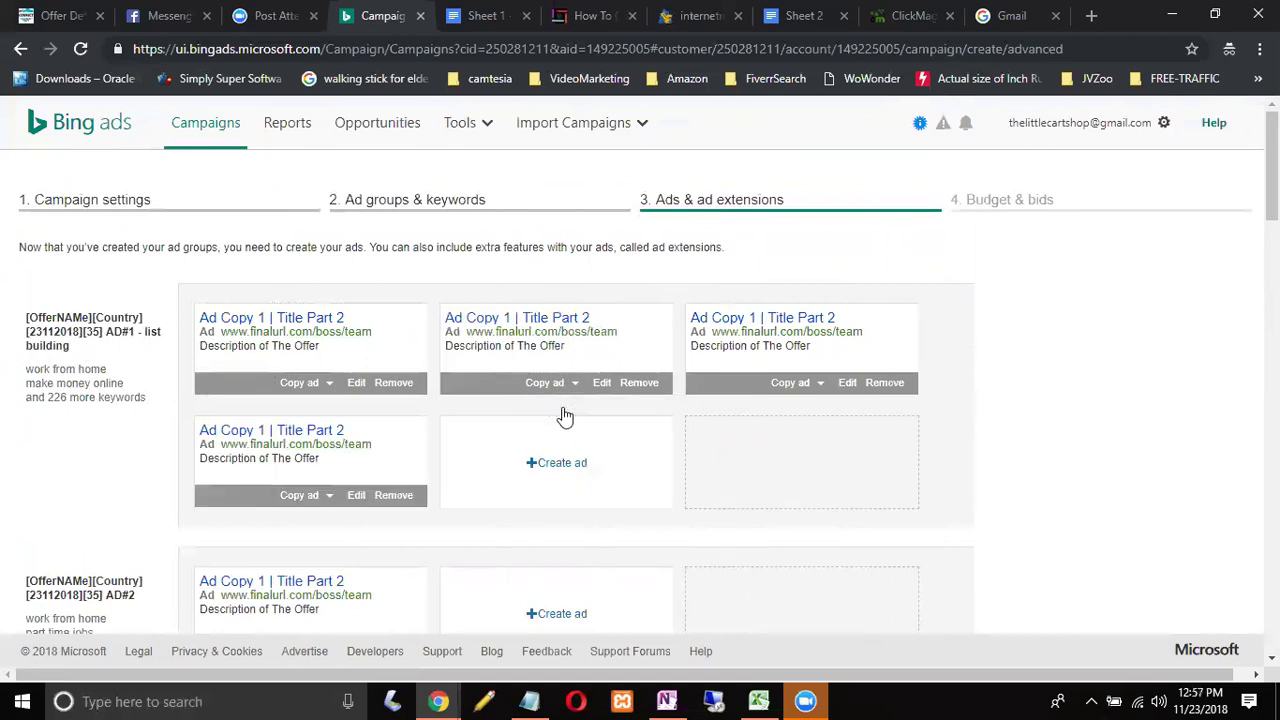
click(560, 385)
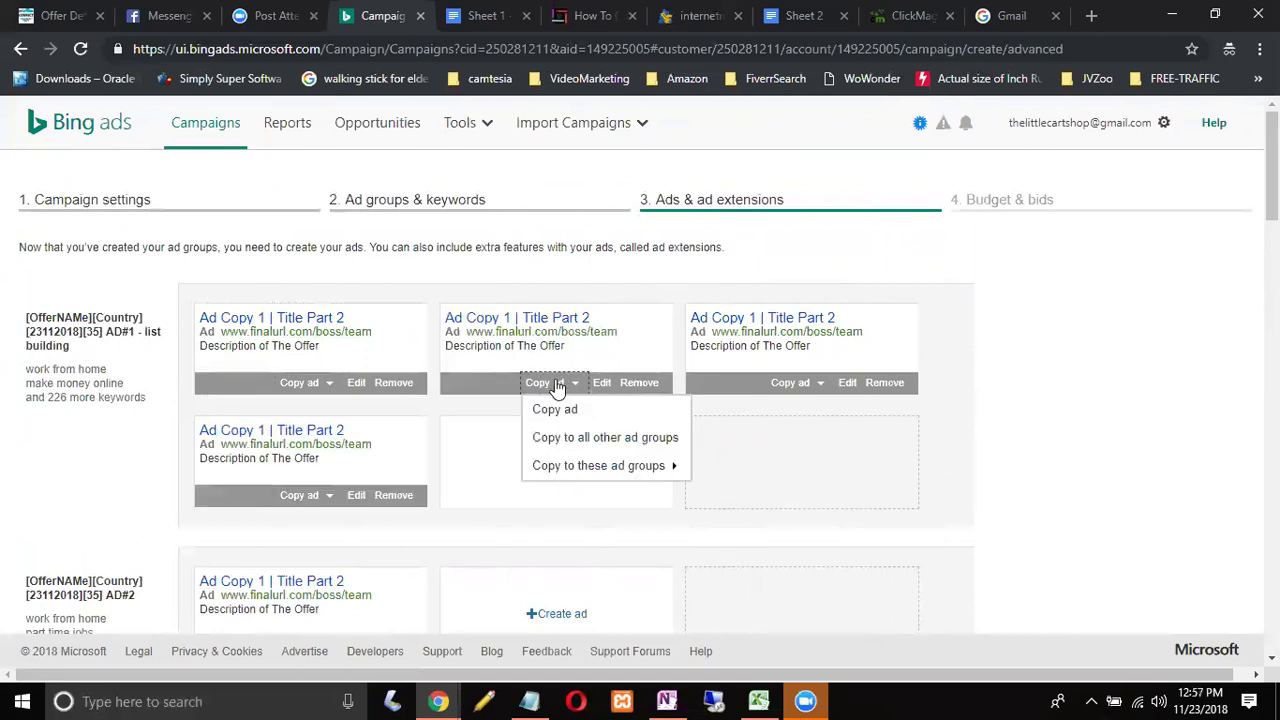
click(560, 409)
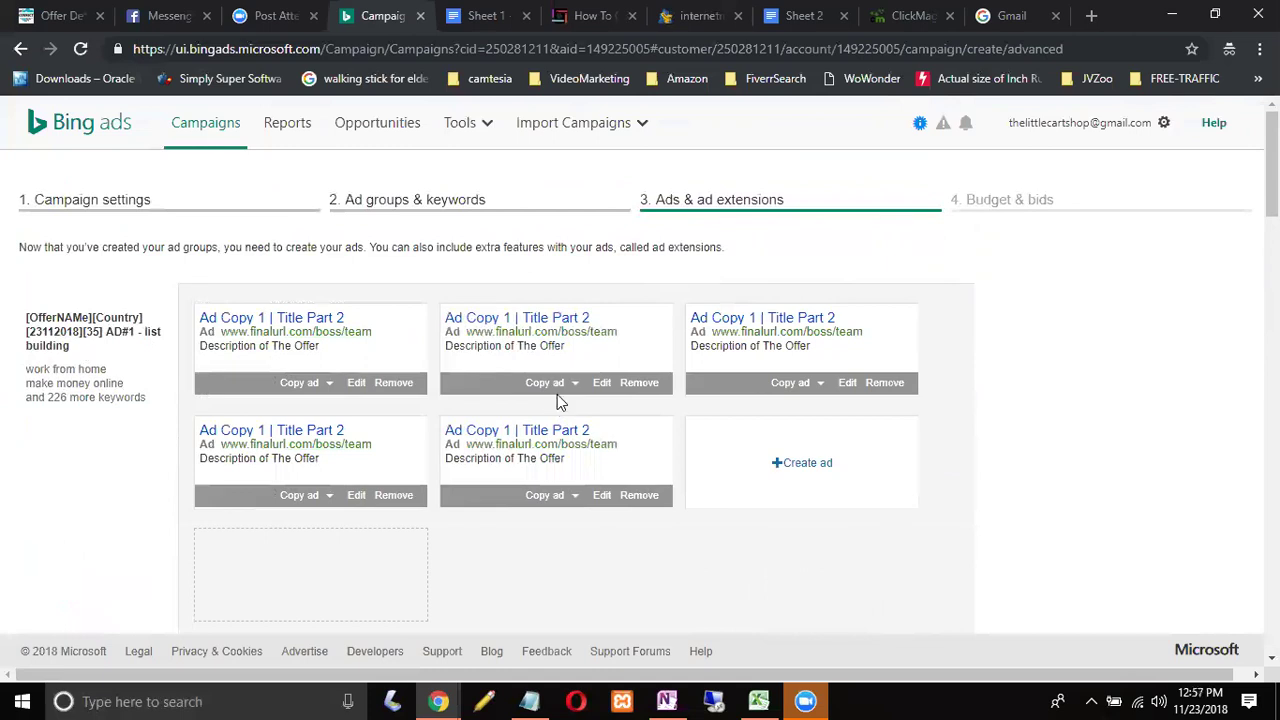
click(557, 385)
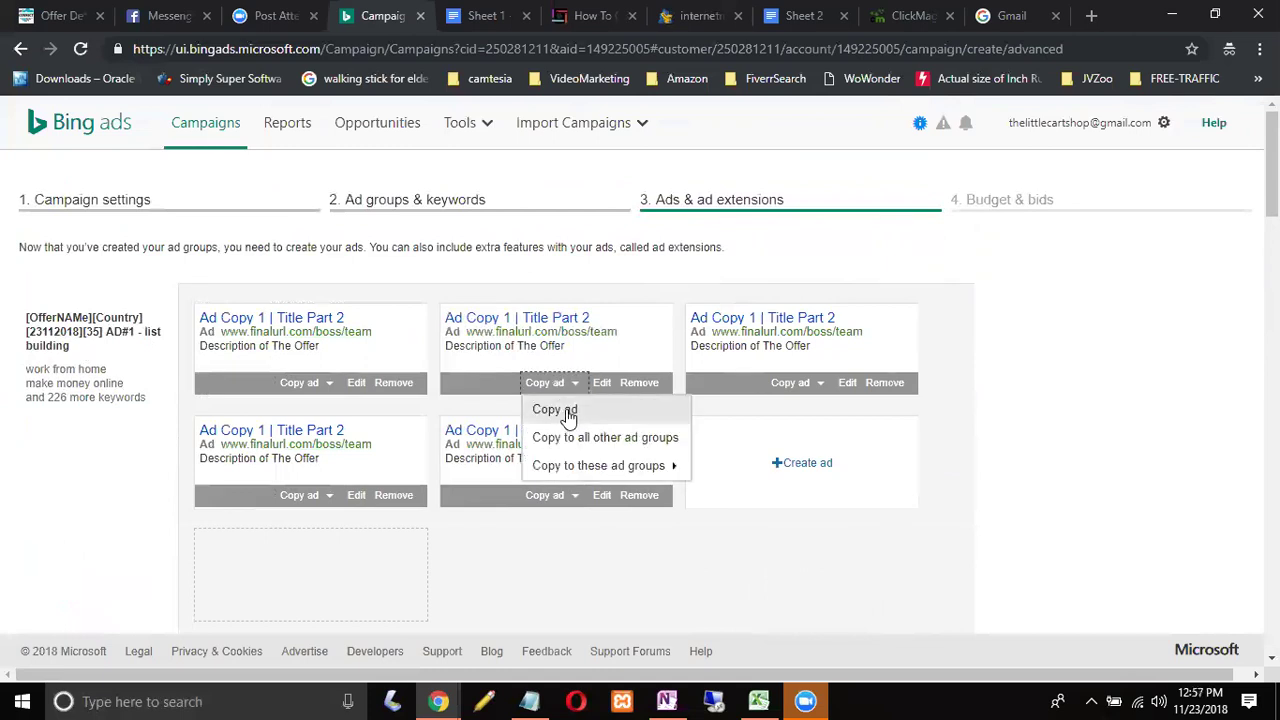
click(568, 414)
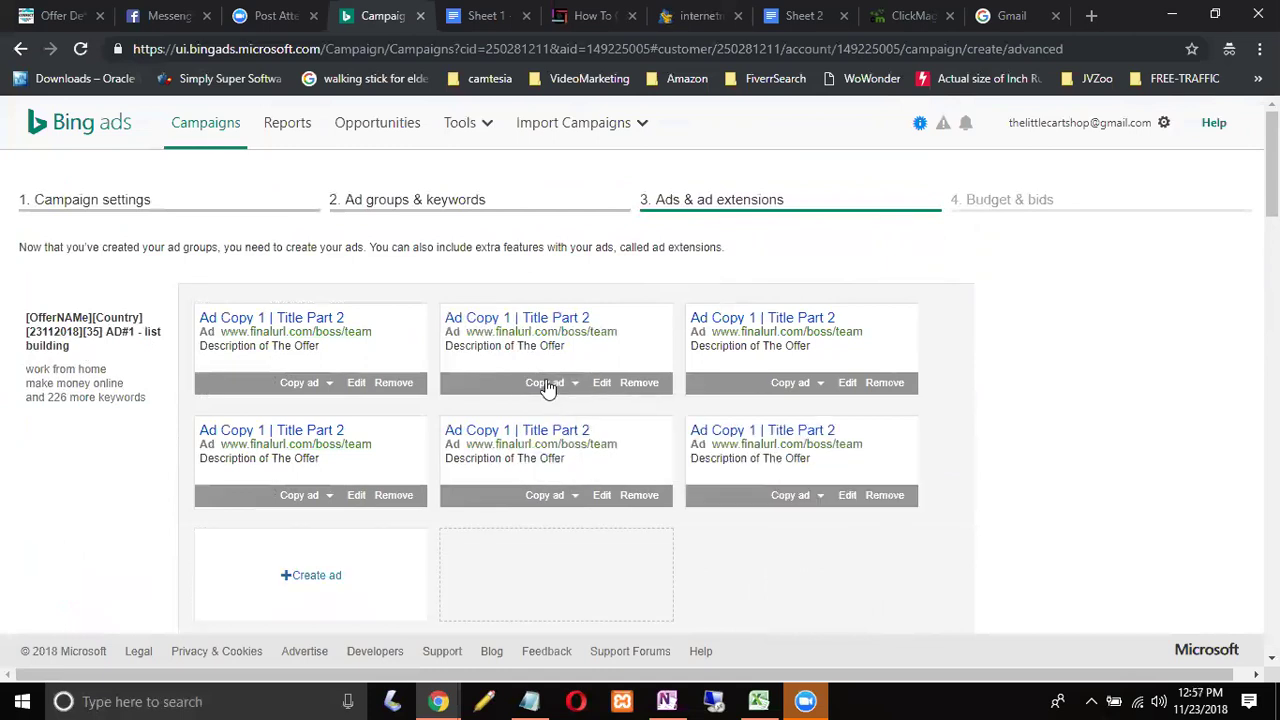
click(548, 385)
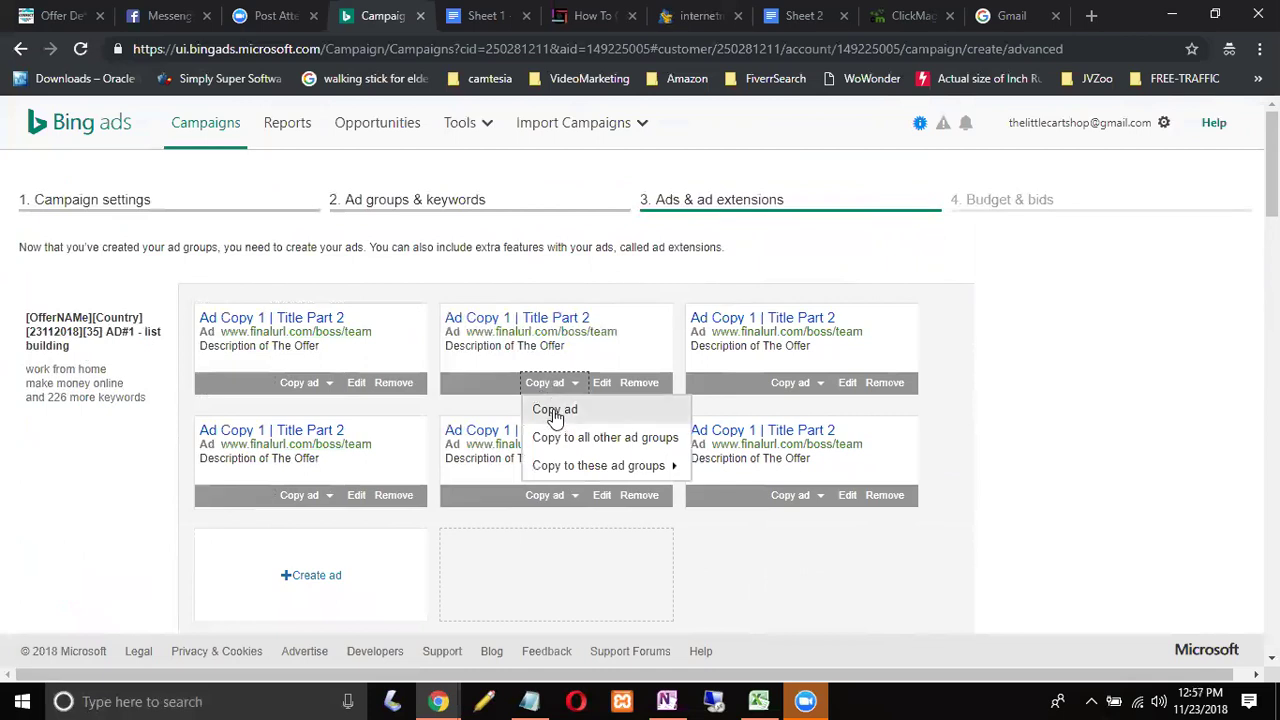
click(554, 410)
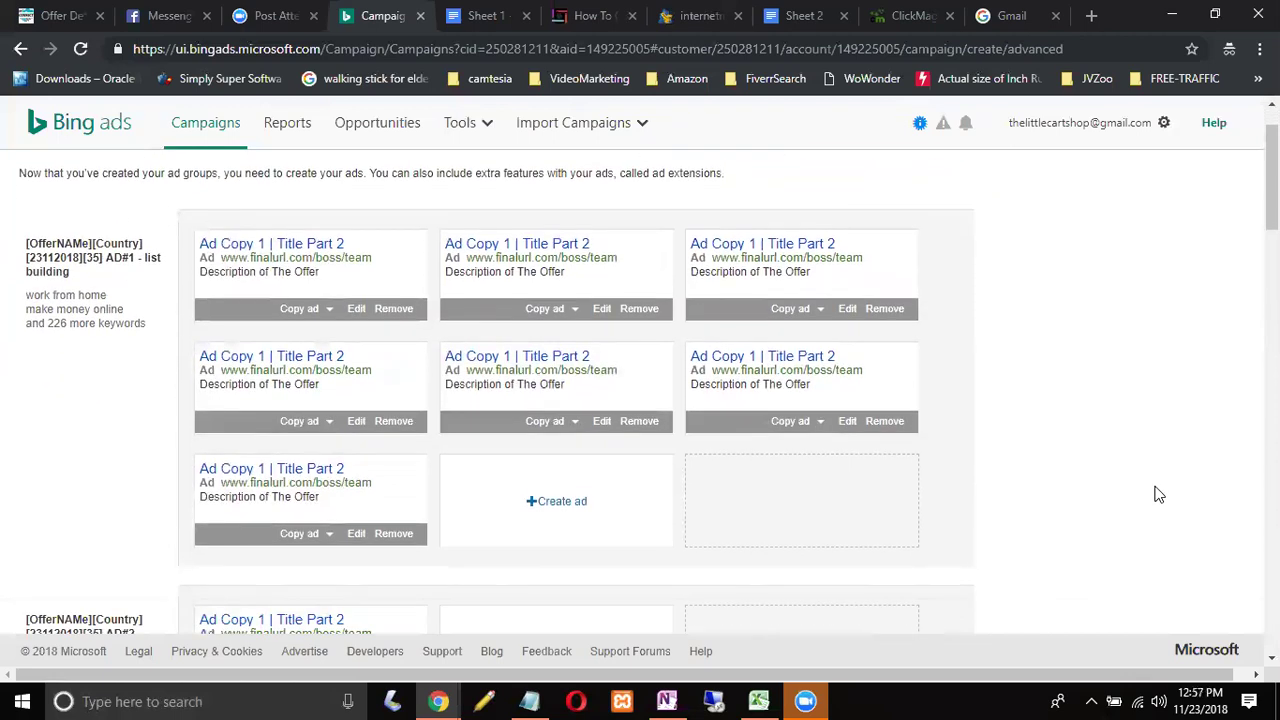
Step: Review all ad extension options, including the location, app, call and review extensions at the page's end, and return to the ads
scroll(1158, 494, down, 2)
scroll(1158, 494, down, 8)
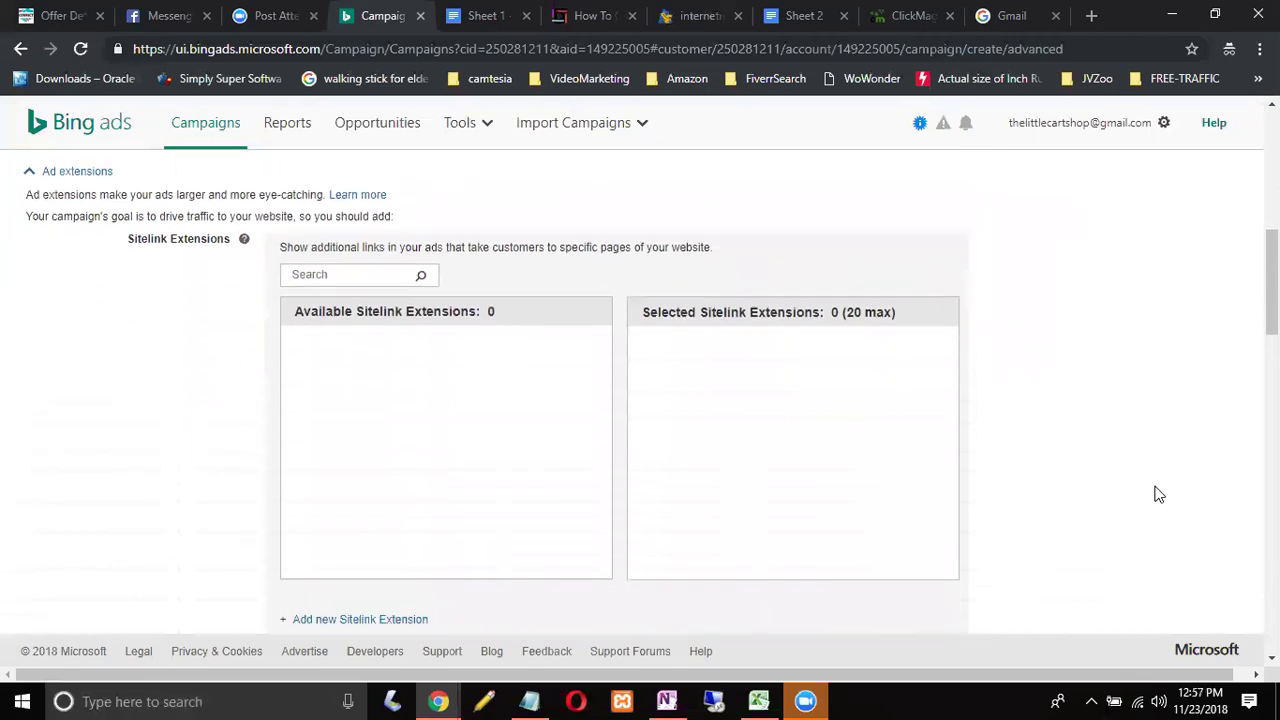
scroll(1158, 494, down, 8)
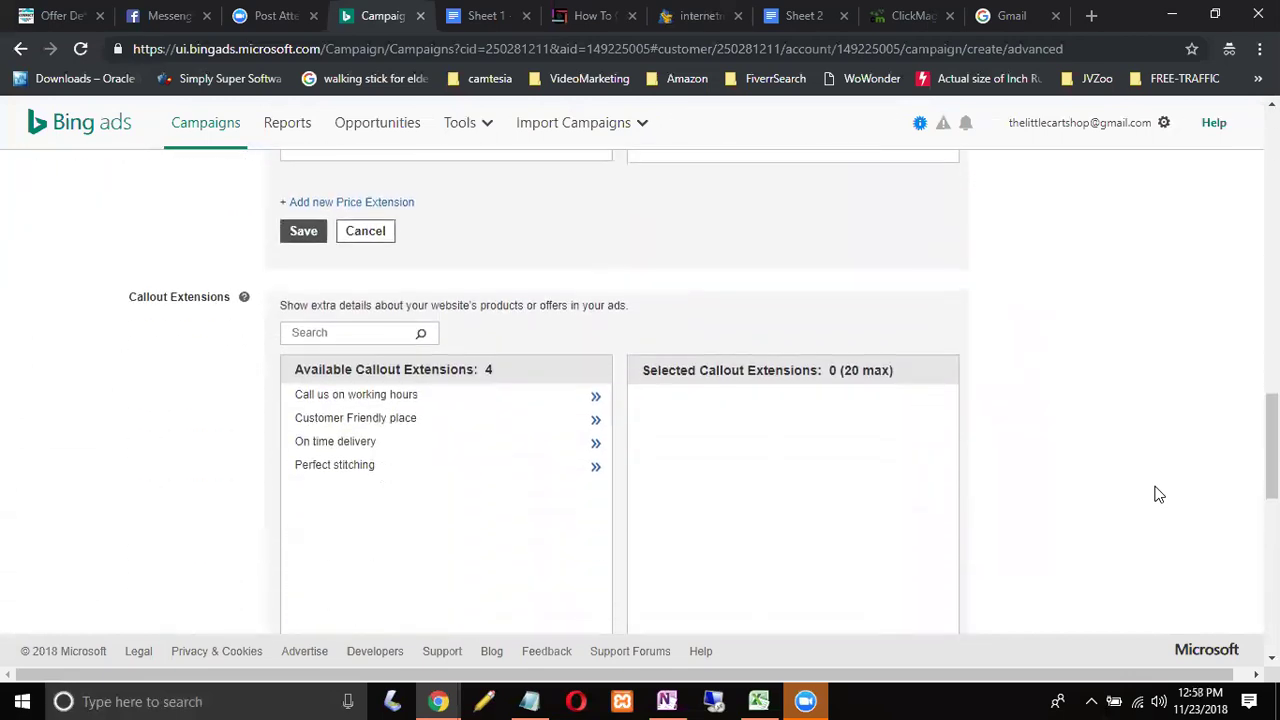
scroll(1158, 494, down, 4)
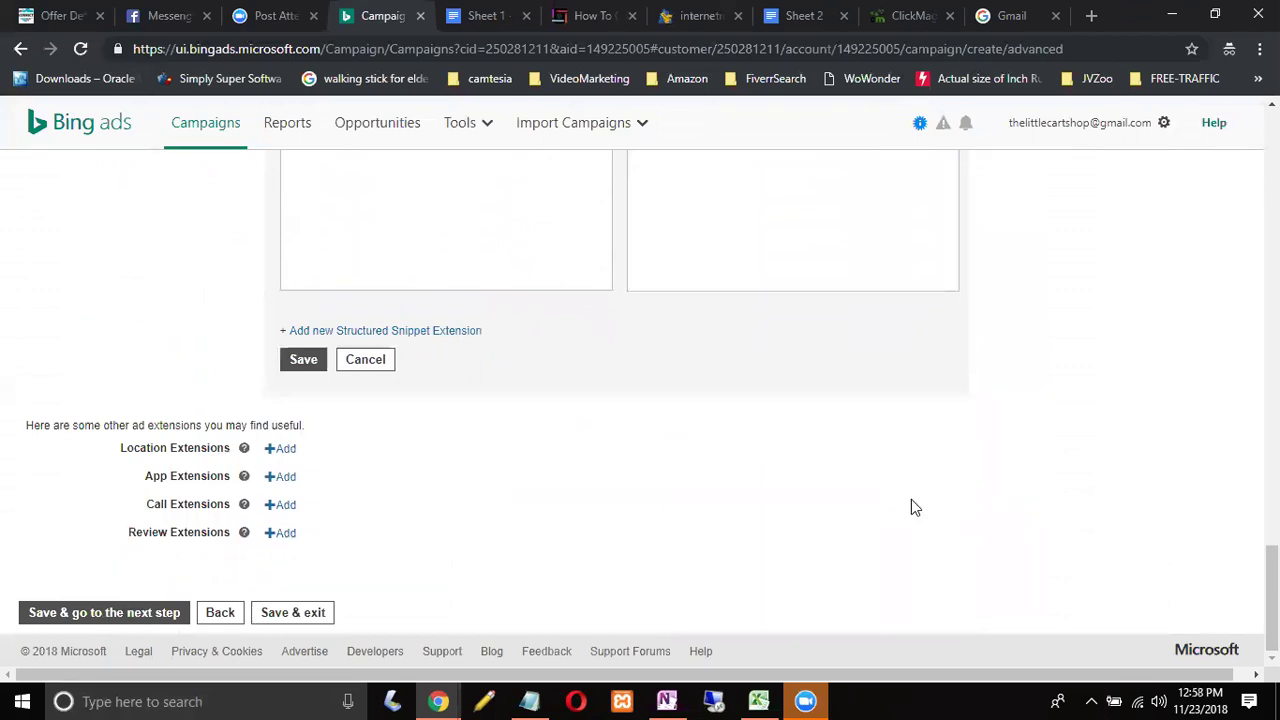
scroll(911, 507, up, 3)
scroll(911, 507, up, 8)
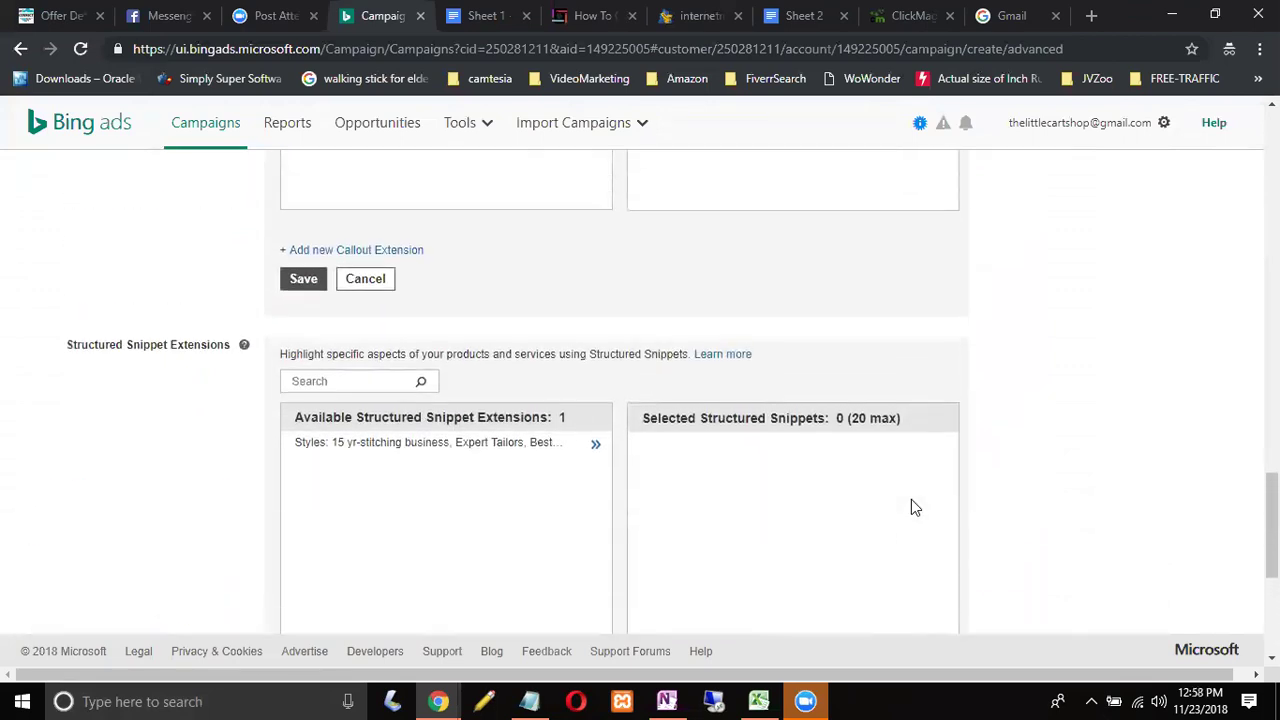
scroll(911, 500, up, 10)
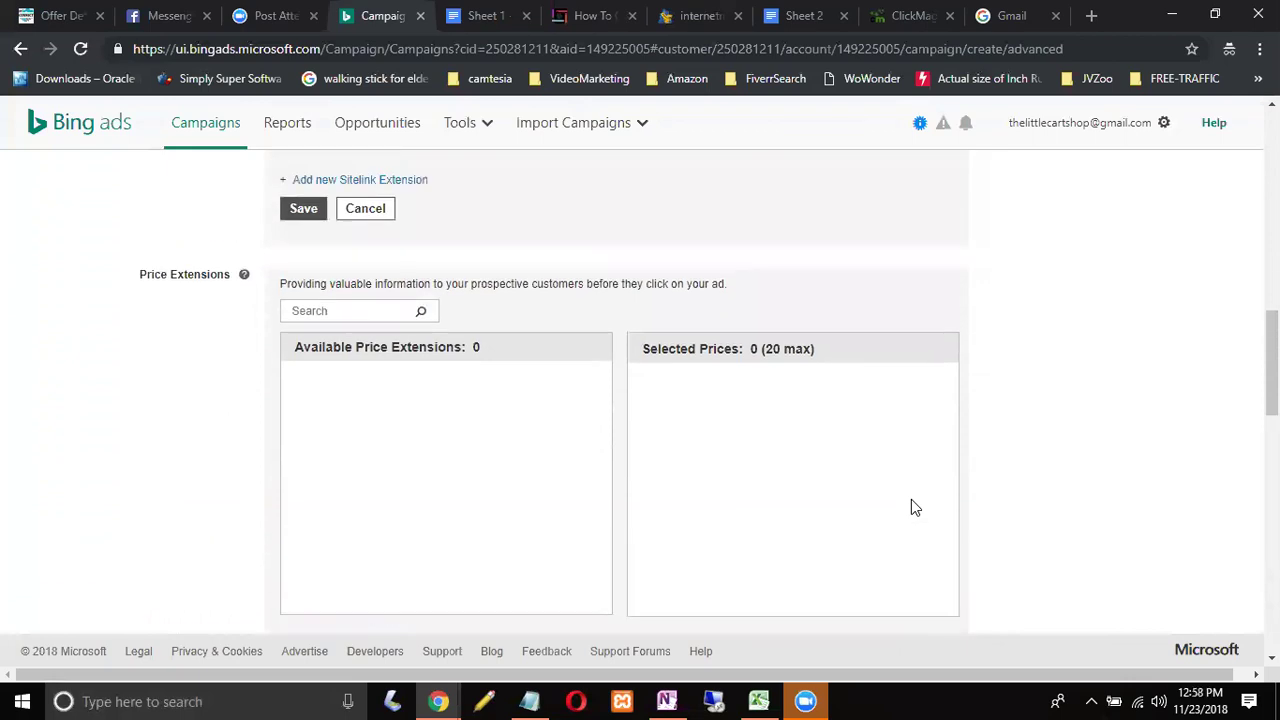
scroll(911, 507, up, 5)
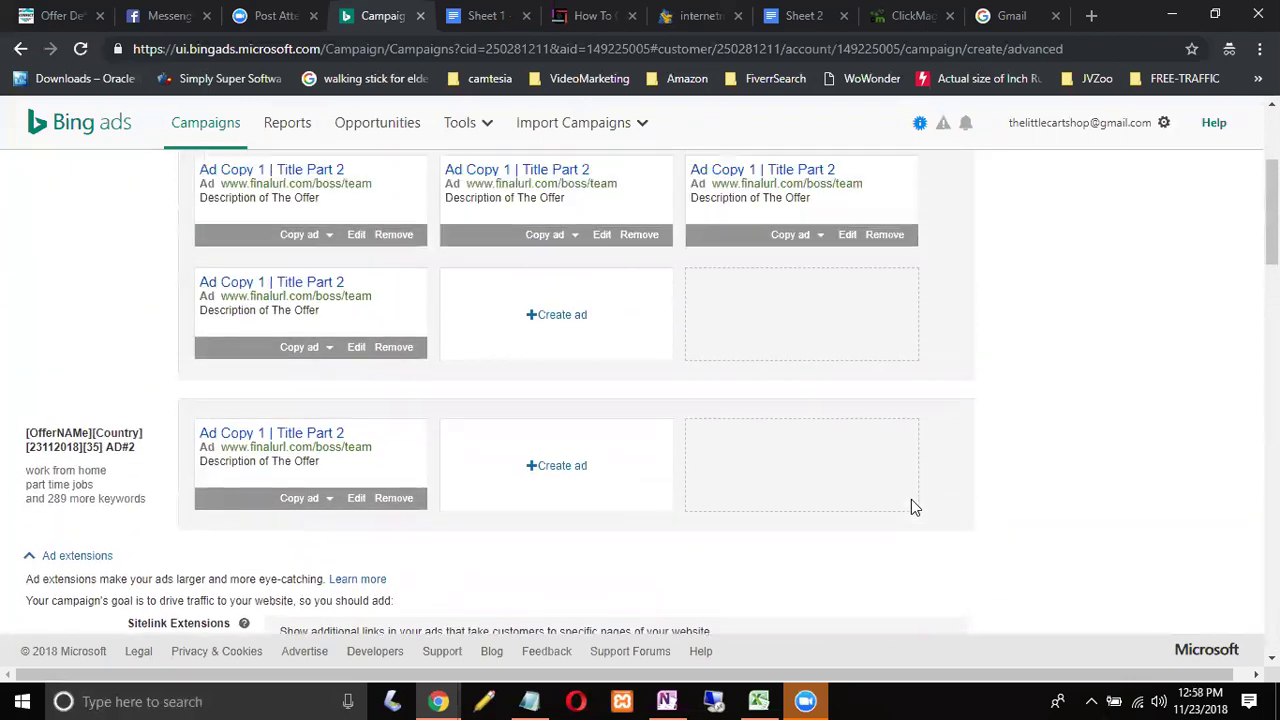